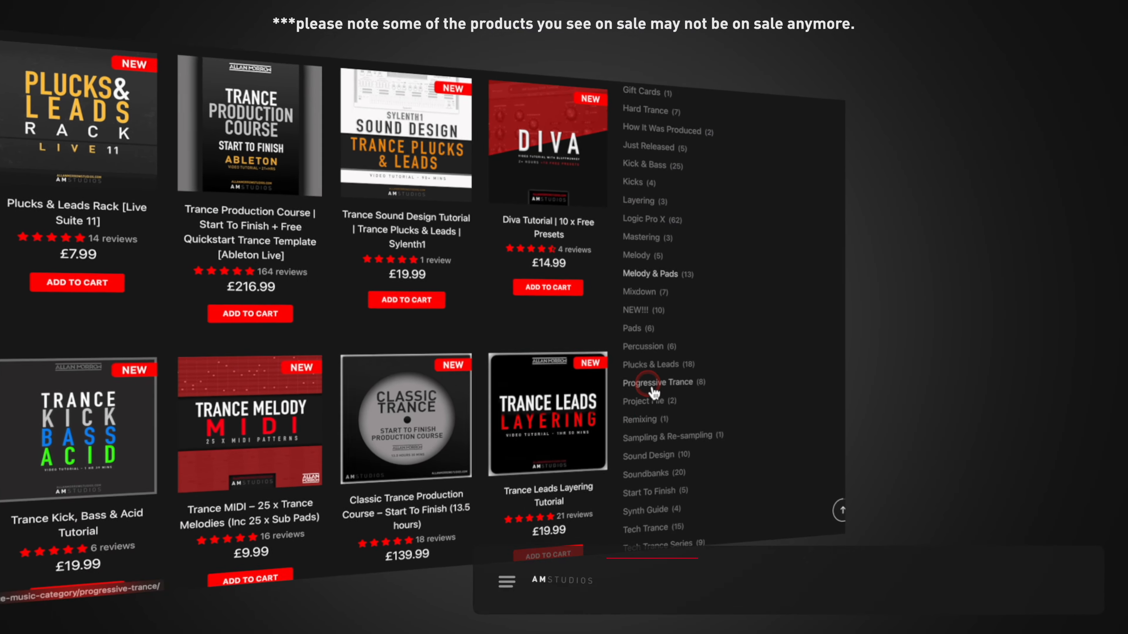
pyautogui.scroll(-5, 653, 394)
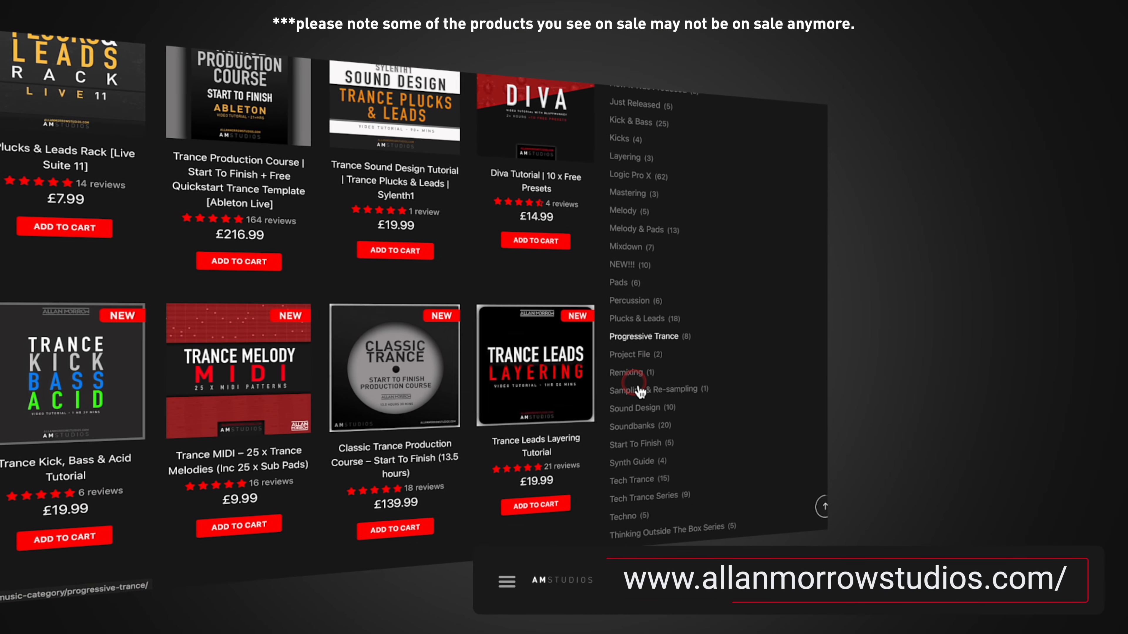
pyautogui.scroll(-5, 640, 391)
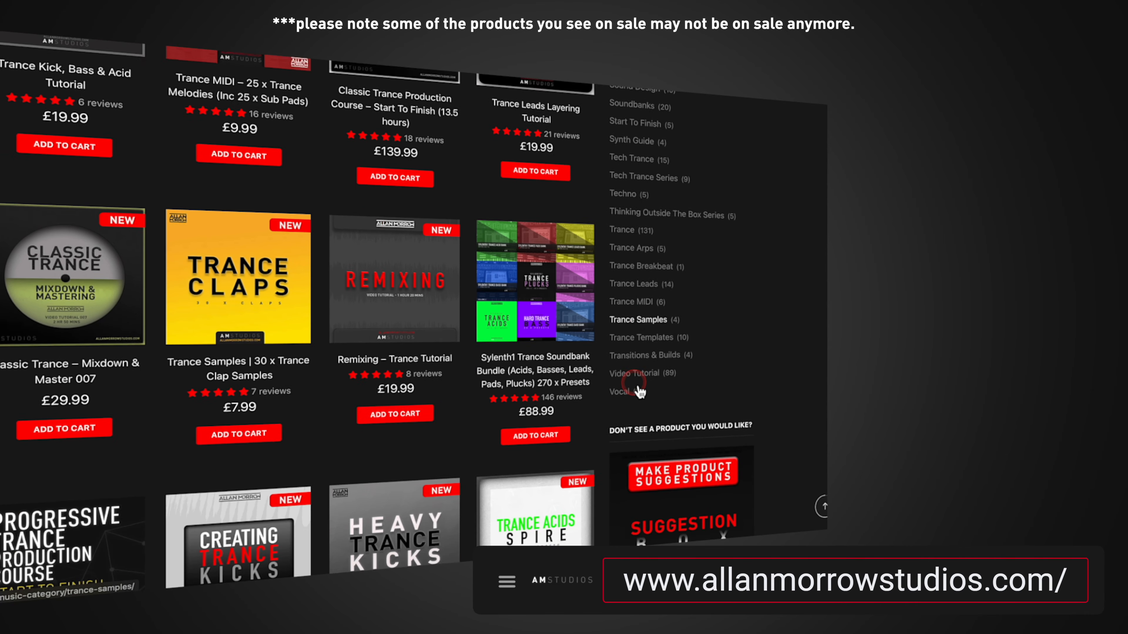
pyautogui.scroll(-8, 633, 387)
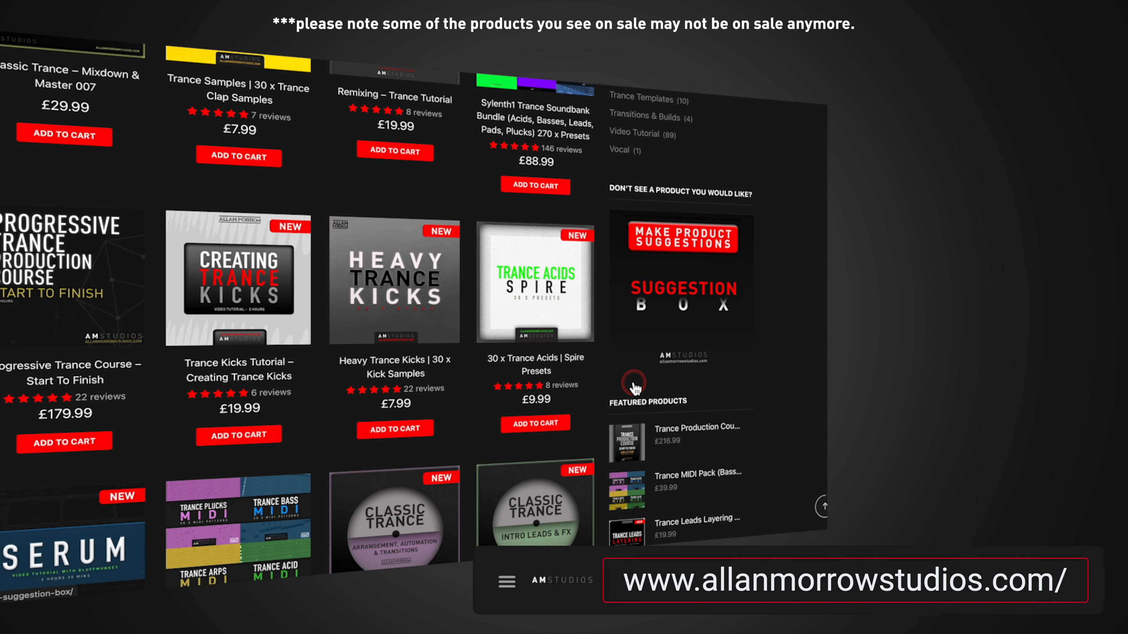
pyautogui.scroll(-2, 635, 388)
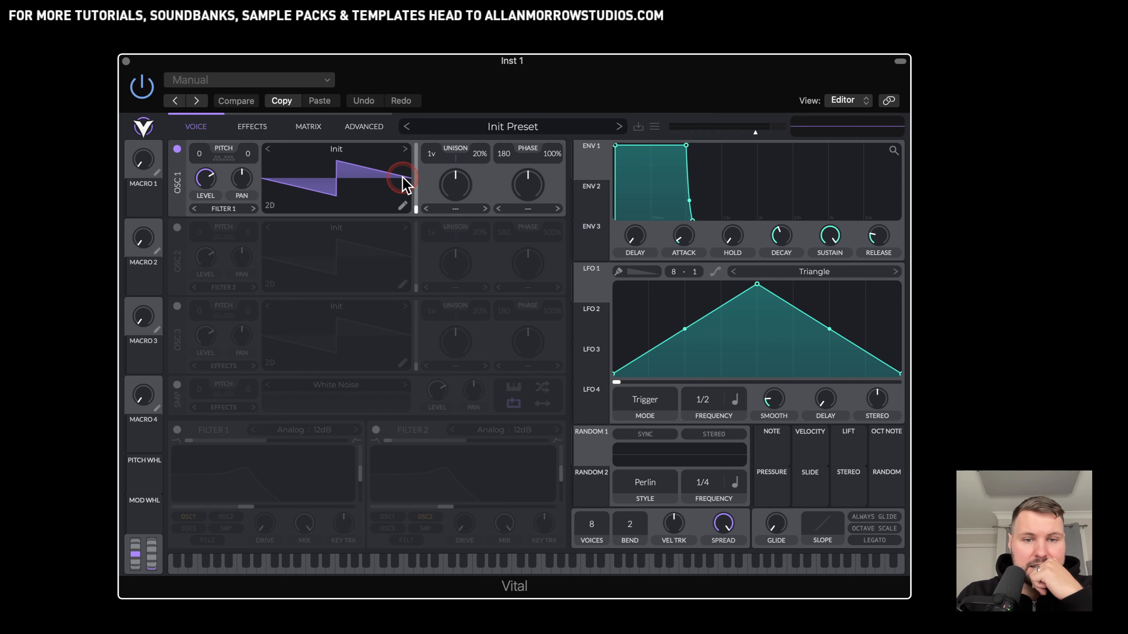
# Step: Set oscillator 1's unison detune to 0%
pyautogui.moveTo(480, 168); pyautogui.dragTo(461, 207)
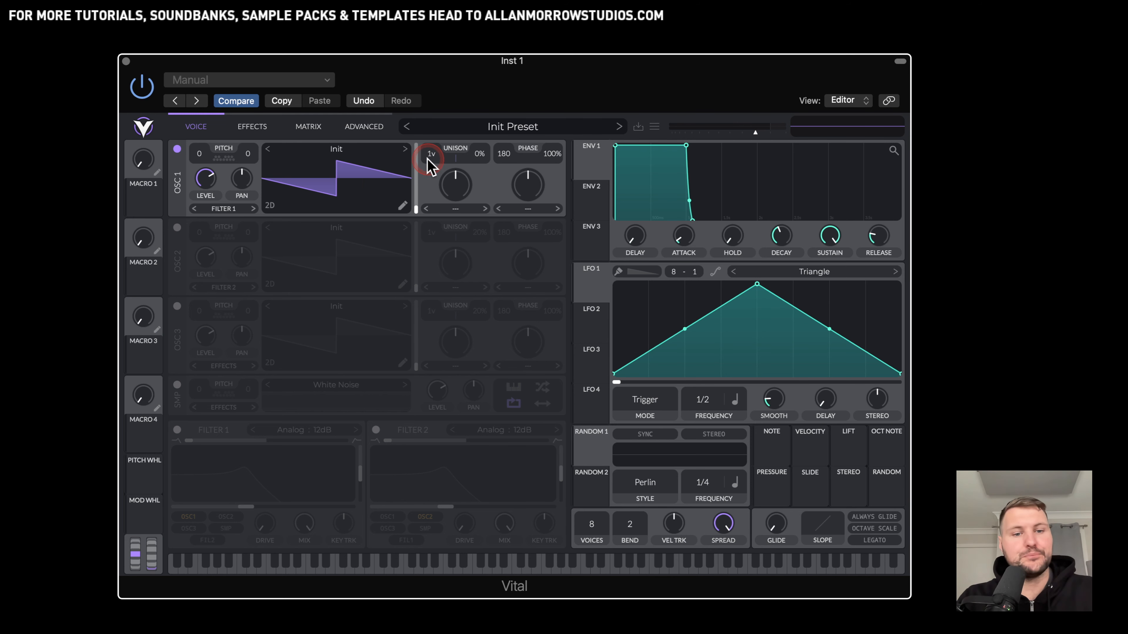
# Step: Enable the Delay effect in Stereo mode with a dotted 1/8 time for the second channel, and lower the master volume slightly
pyautogui.click(258, 132)
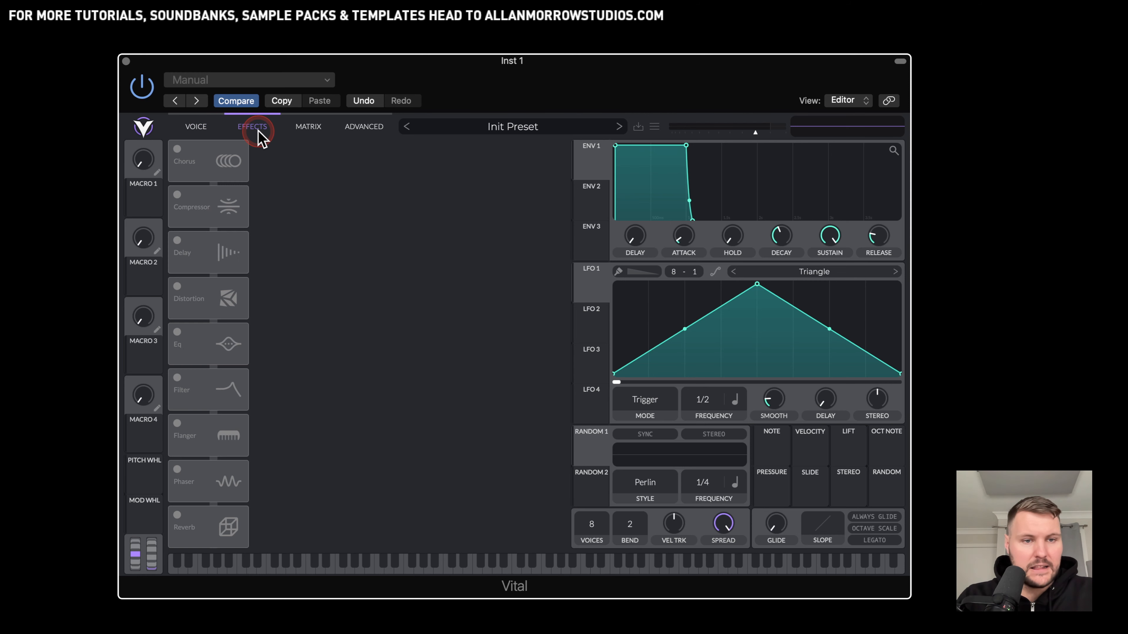
pyautogui.click(177, 241)
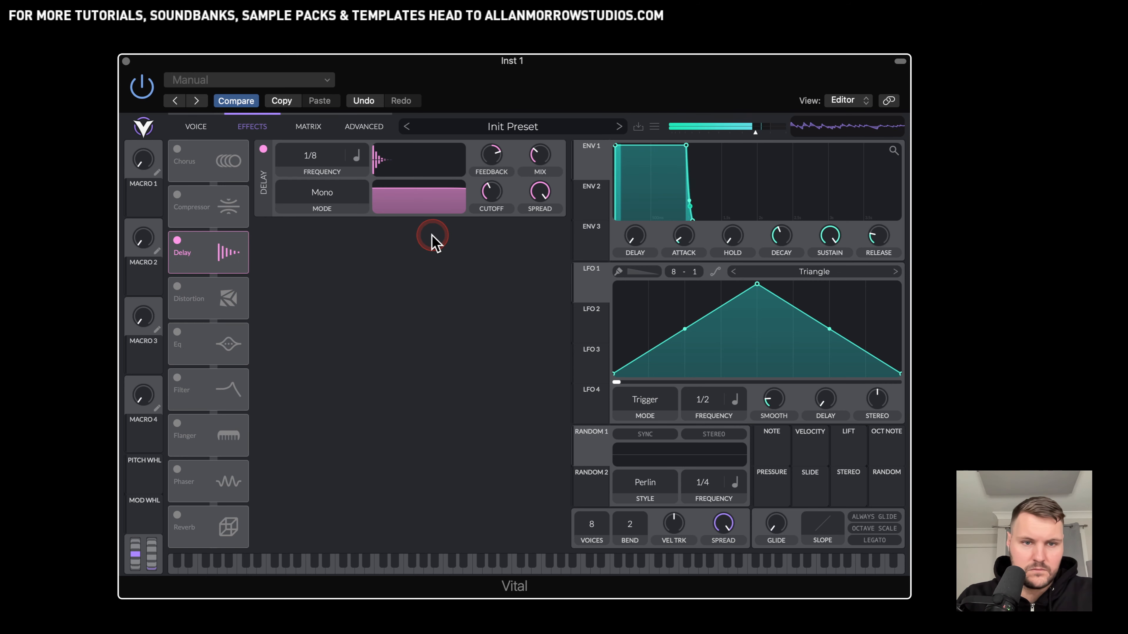
pyautogui.click(333, 192)
pyautogui.click(313, 235)
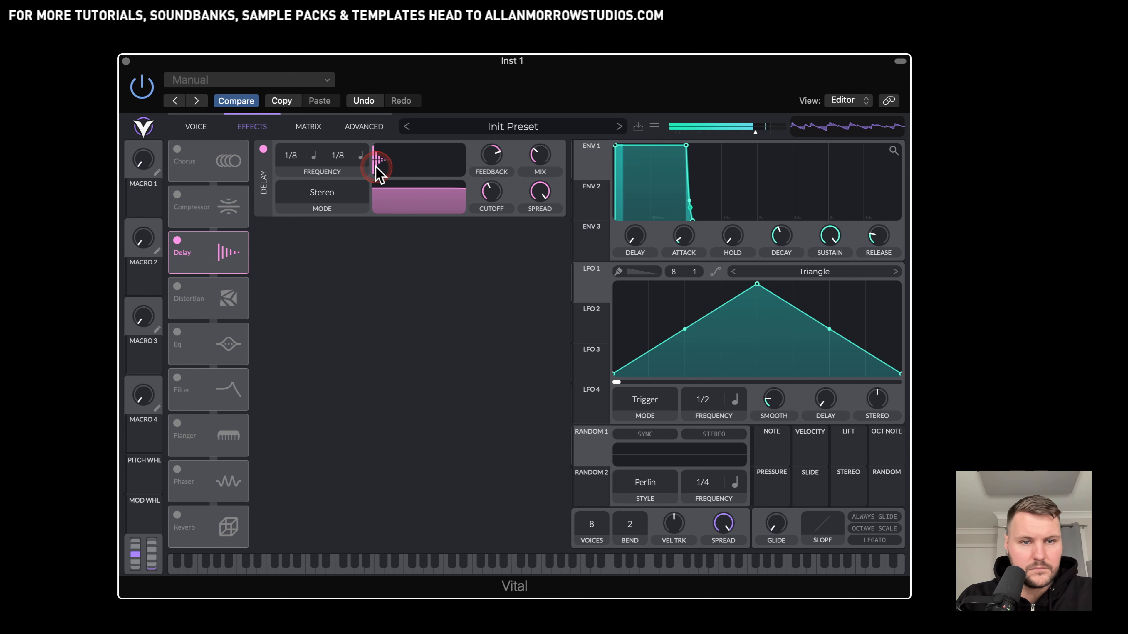
pyautogui.click(340, 156)
pyautogui.click(376, 174)
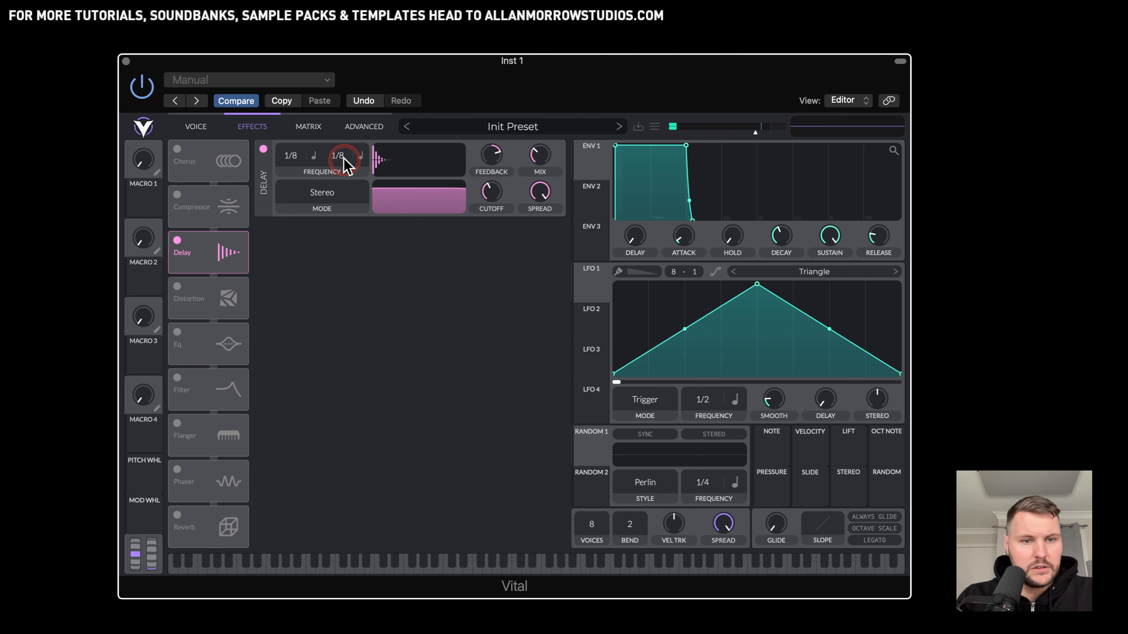
pyautogui.click(362, 158)
pyautogui.click(407, 198)
pyautogui.click(349, 274)
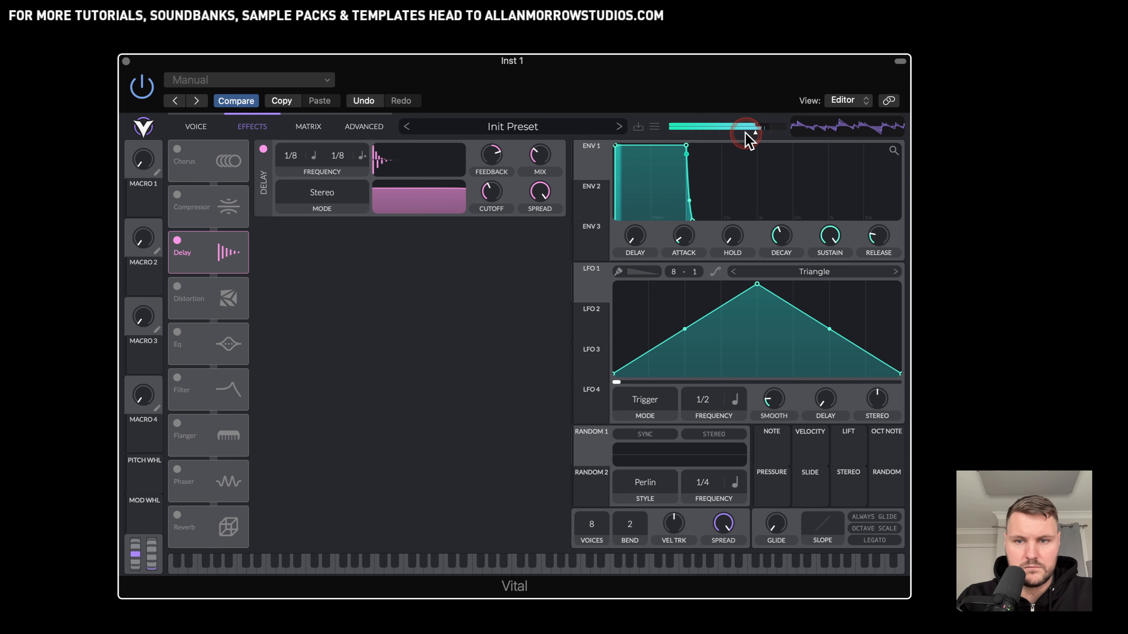
pyautogui.moveTo(754, 132); pyautogui.dragTo(746, 131)
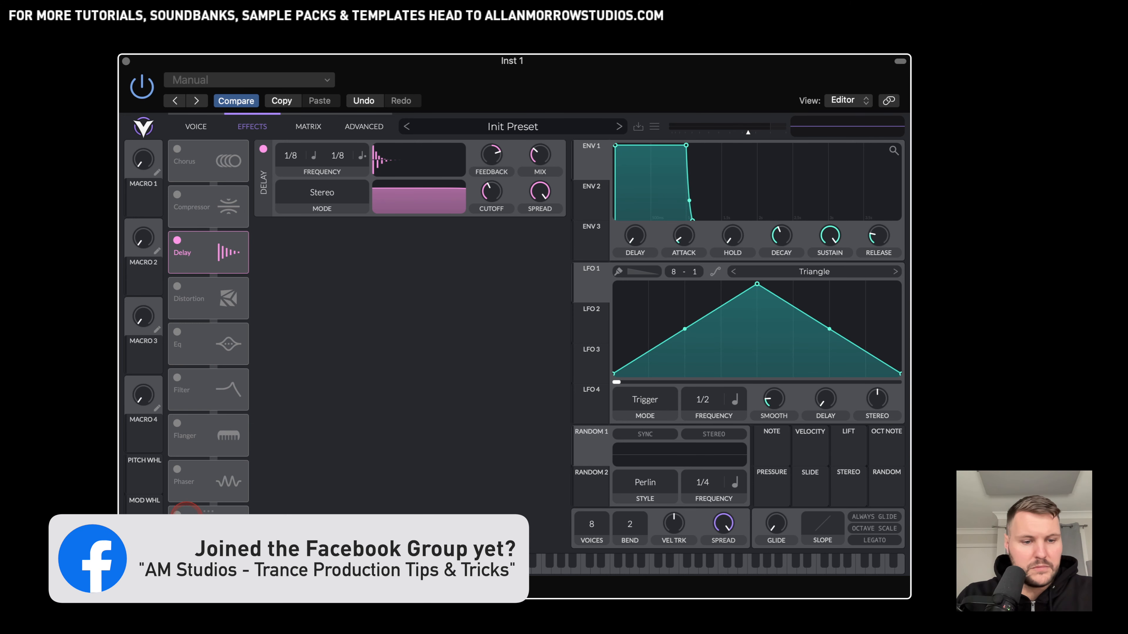
# Step: Enable the Reverb effect, set its mix to about 37% and raise its delay slightly
pyautogui.click(178, 512)
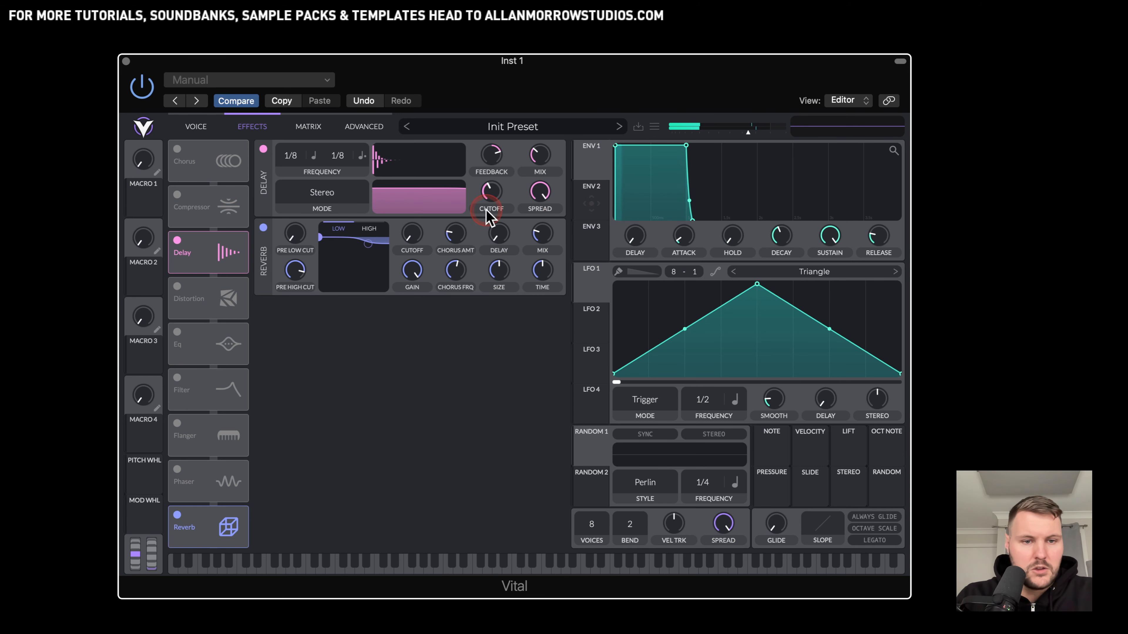
pyautogui.moveTo(546, 235)
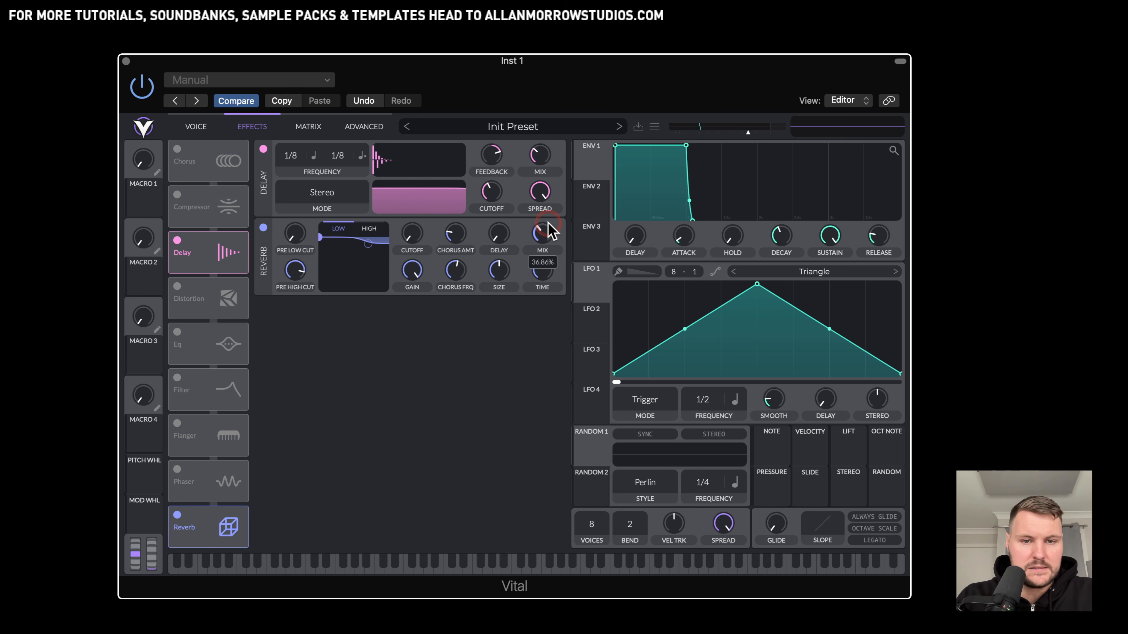
pyautogui.moveTo(515, 221)
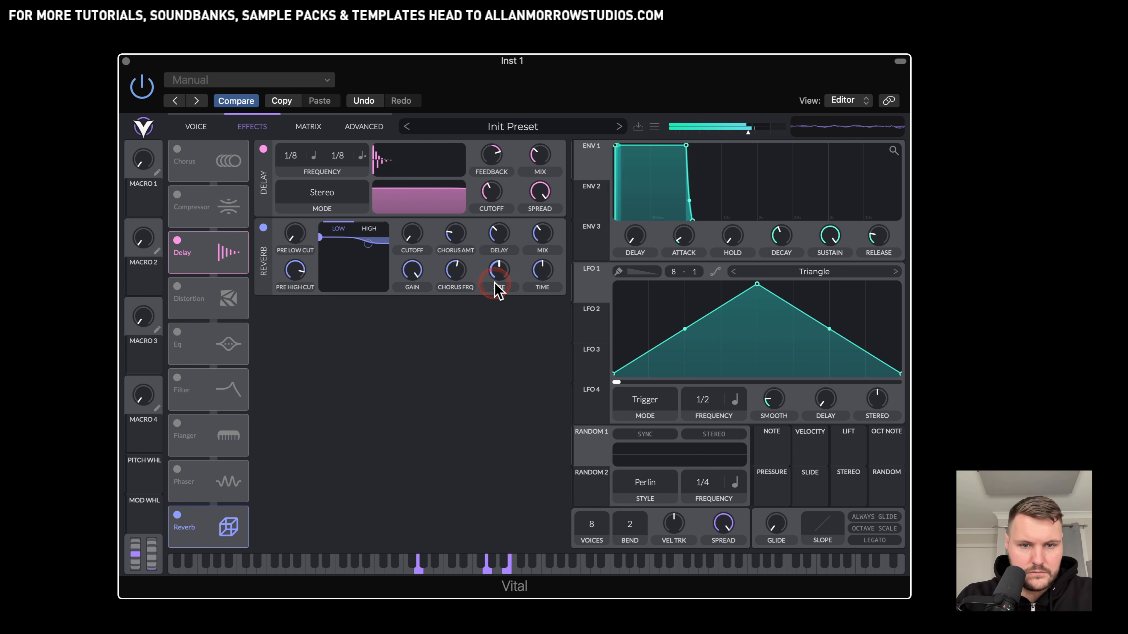
# Step: Turn the reverb's chorus amount and chorus frequency down to their minimum
pyautogui.moveTo(467, 279); pyautogui.dragTo(462, 302)
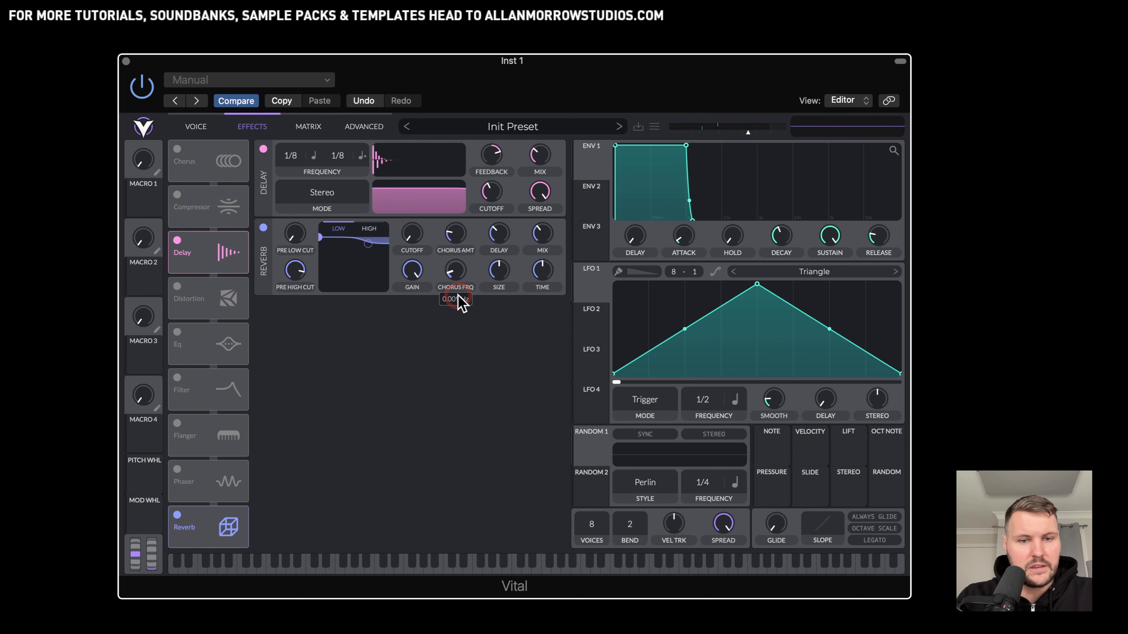
pyautogui.moveTo(459, 234); pyautogui.dragTo(445, 333)
pyautogui.moveTo(460, 276); pyautogui.dragTo(460, 313)
# Step: Lengthen the reverb time moderately and select the reverb's high shelf for its cutoff and gain
pyautogui.moveTo(547, 272); pyautogui.dragTo(541, 277)
pyautogui.click(541, 284)
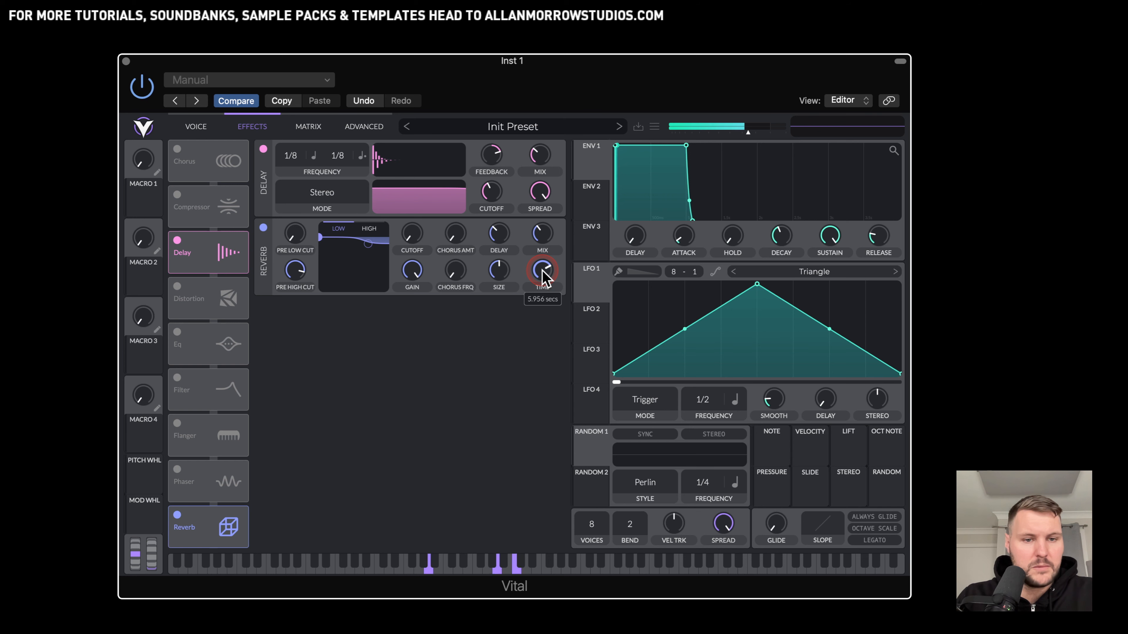
pyautogui.click(370, 242)
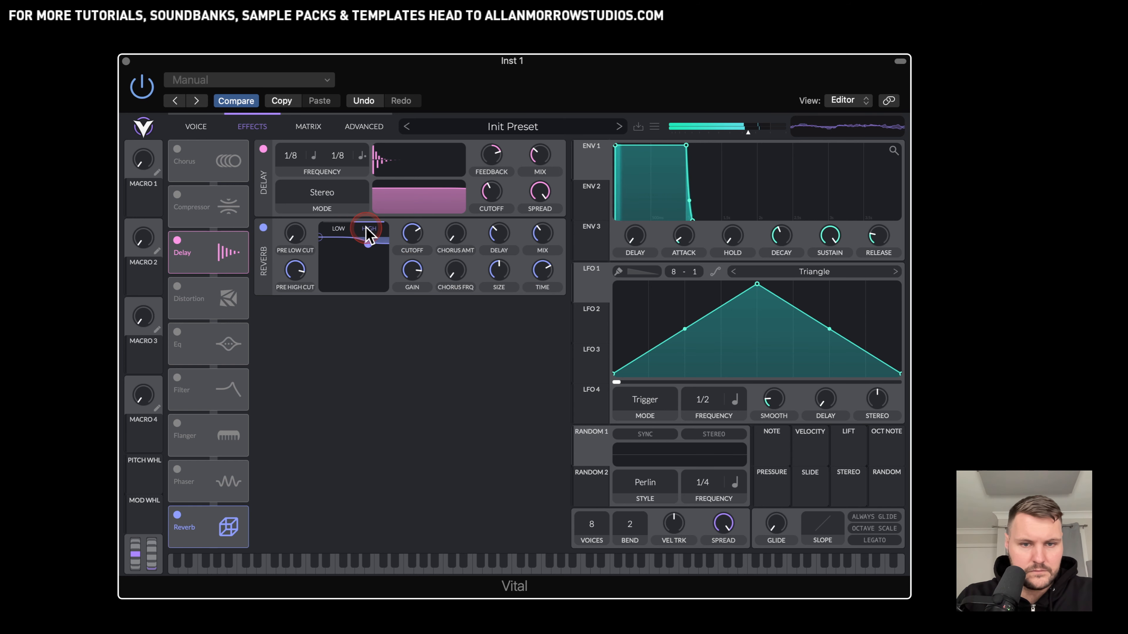
pyautogui.moveTo(542, 273); pyautogui.dragTo(541, 277)
pyautogui.press('space')
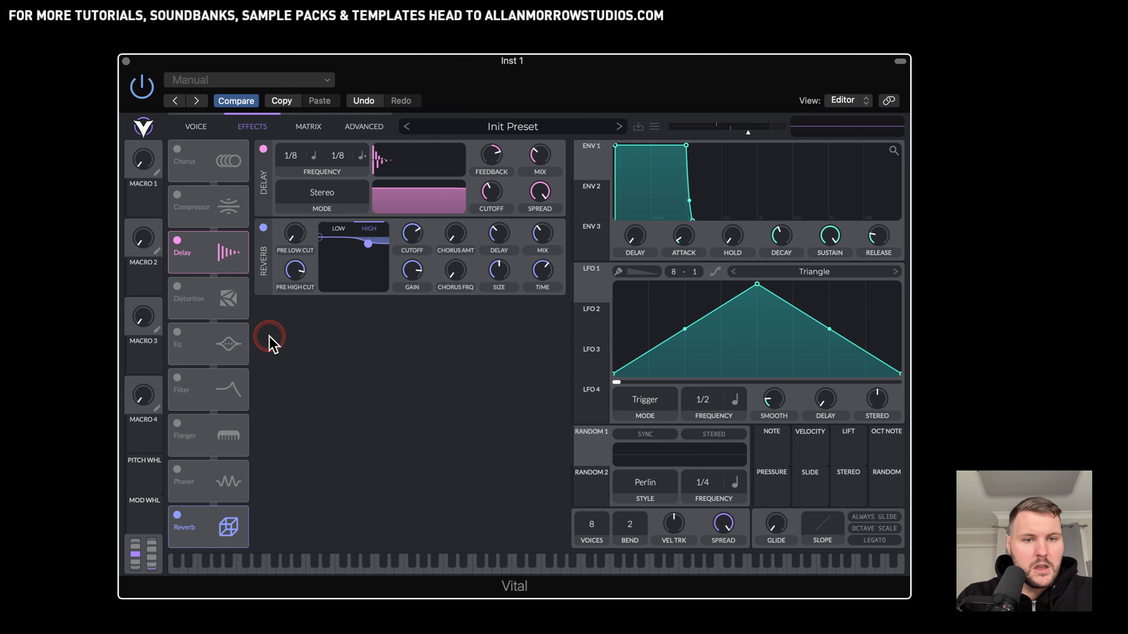
# Step: Shape Envelope 1 with minimum attack, zero sustain, a decay of about 0.5 s and a release of about 0.004 s
pyautogui.click(196, 127)
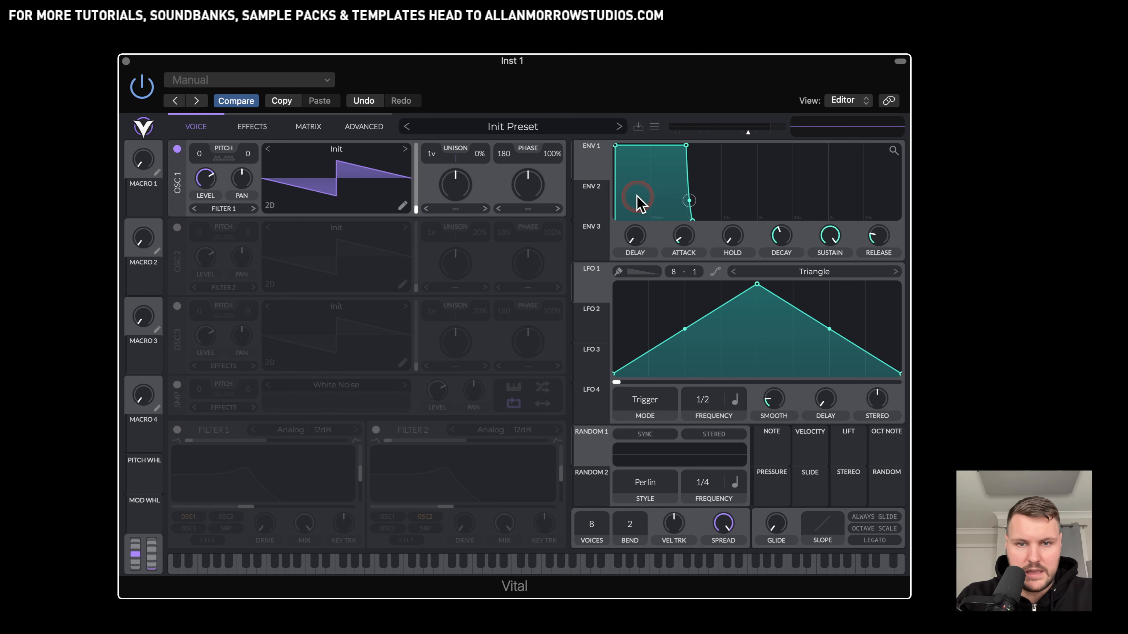
pyautogui.moveTo(686, 241); pyautogui.dragTo(686, 263)
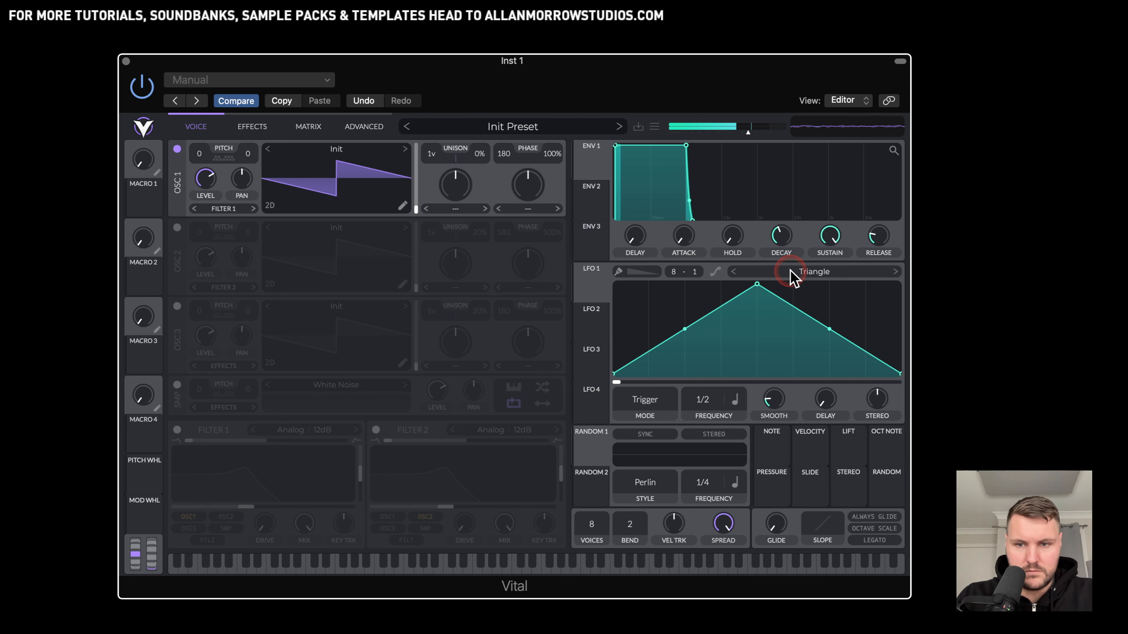
pyautogui.moveTo(831, 250); pyautogui.dragTo(818, 390)
pyautogui.moveTo(795, 237); pyautogui.dragTo(788, 251)
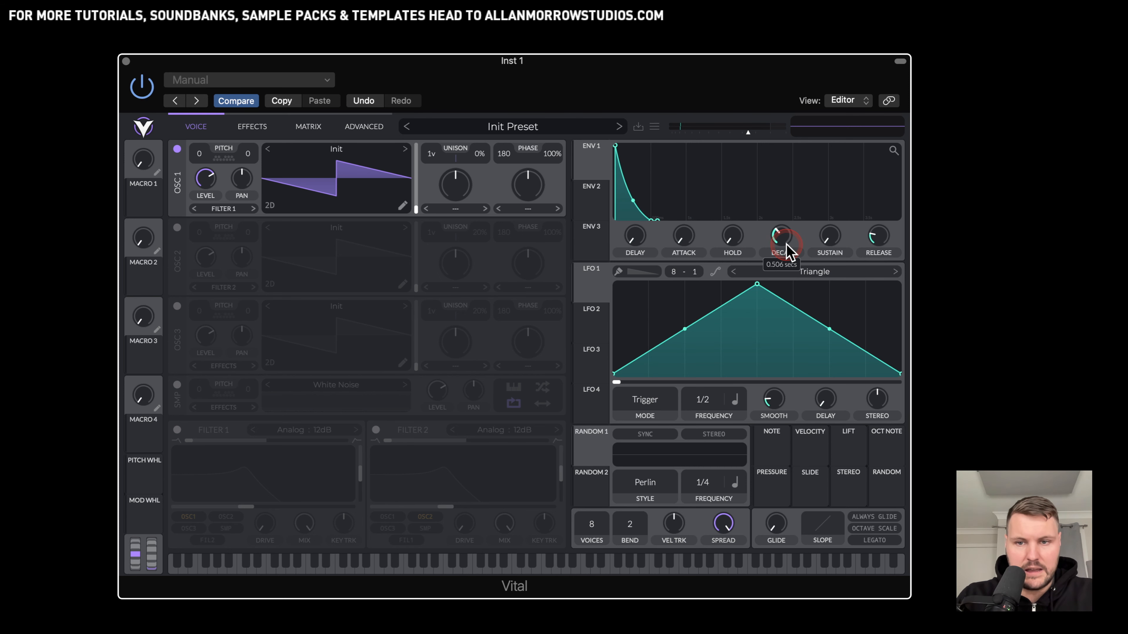
pyautogui.moveTo(874, 239); pyautogui.dragTo(877, 243)
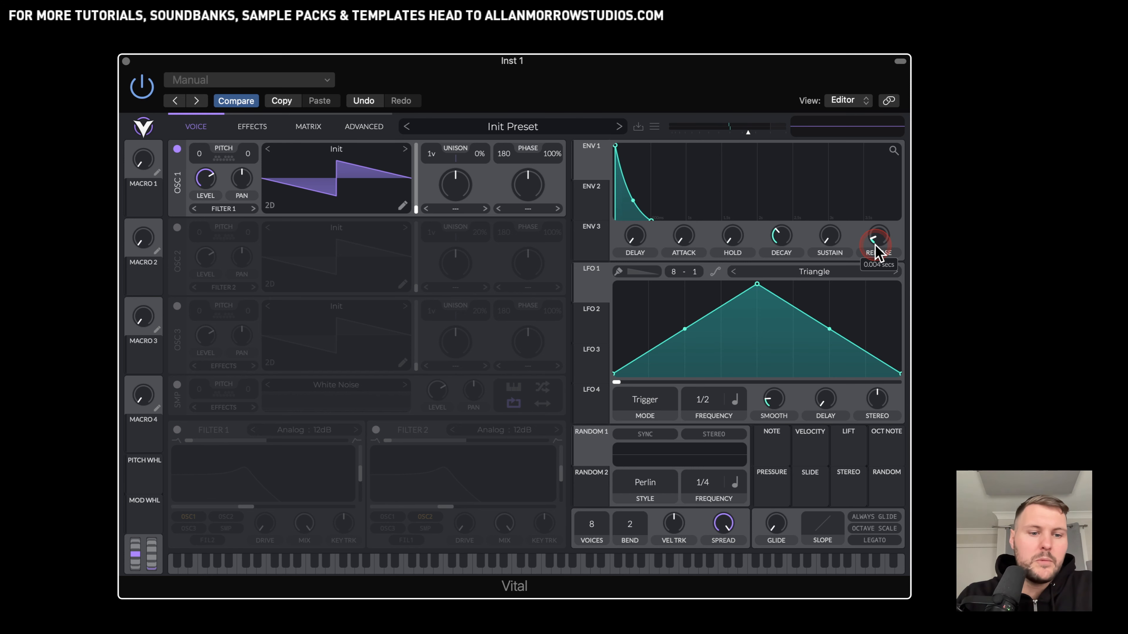
# Step: Enable Filter 1 and assign Envelope 2 to its cutoff with a modulation amount of about 29
pyautogui.click(177, 430)
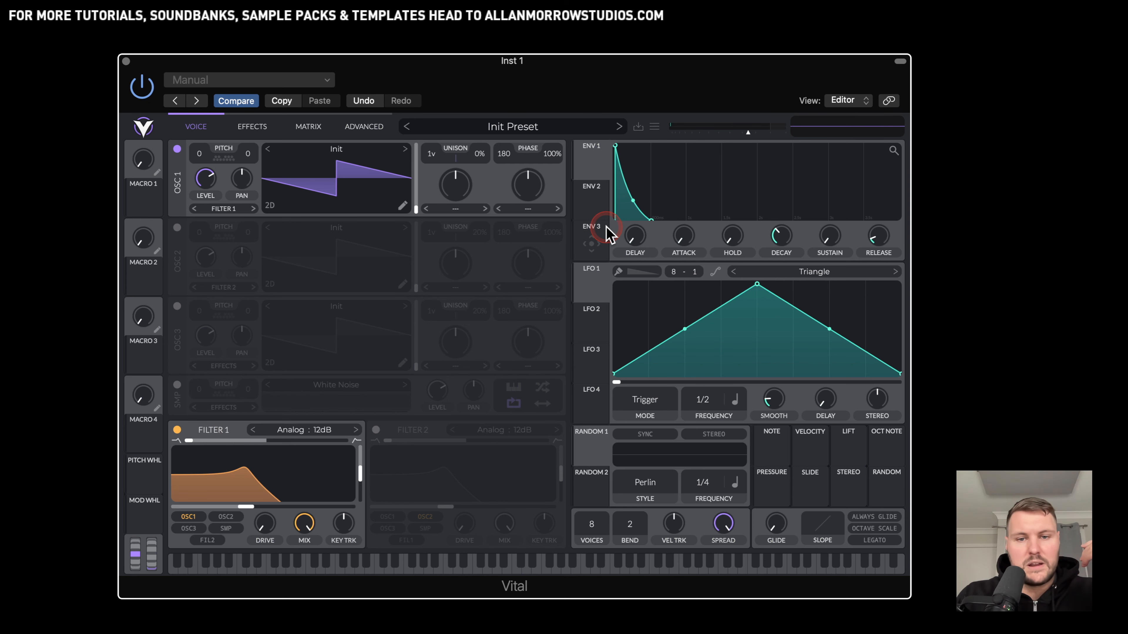
pyautogui.click(595, 196)
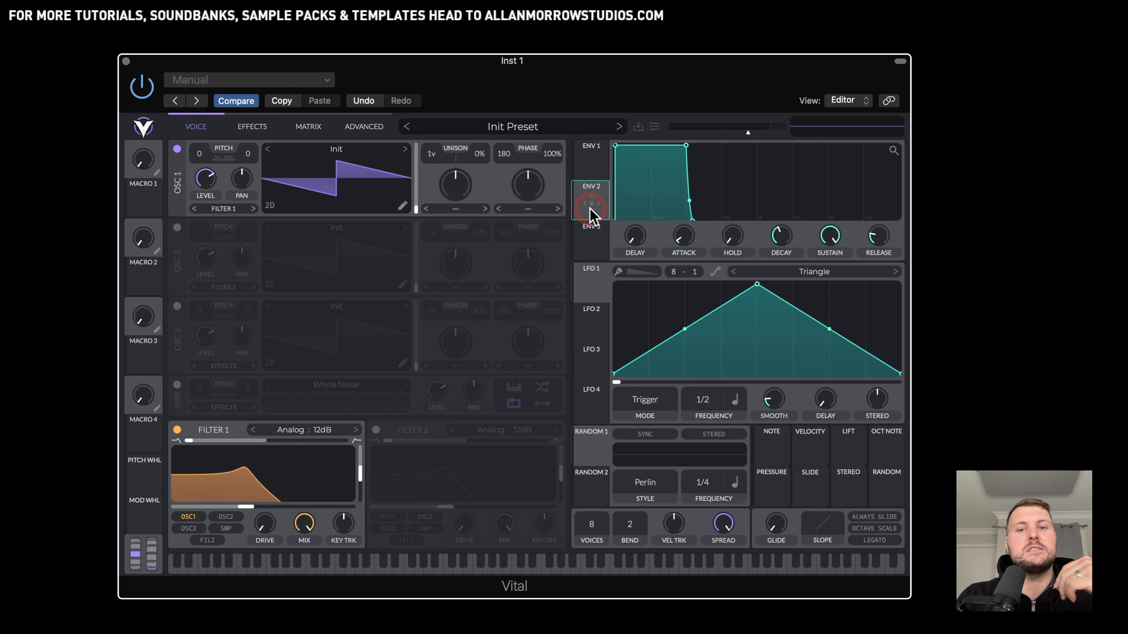
pyautogui.moveTo(594, 209)
pyautogui.mouseDown()
pyautogui.moveTo(536, 234)
pyautogui.moveTo(282, 454)
pyautogui.moveTo(245, 506)
pyautogui.mouseUp()
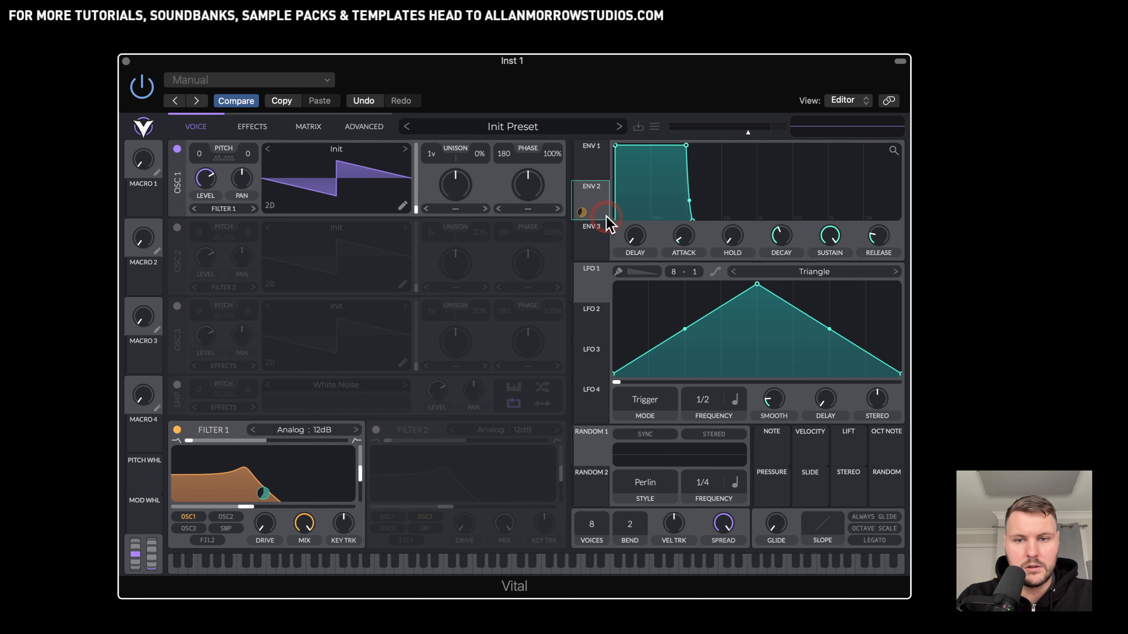
pyautogui.moveTo(582, 214)
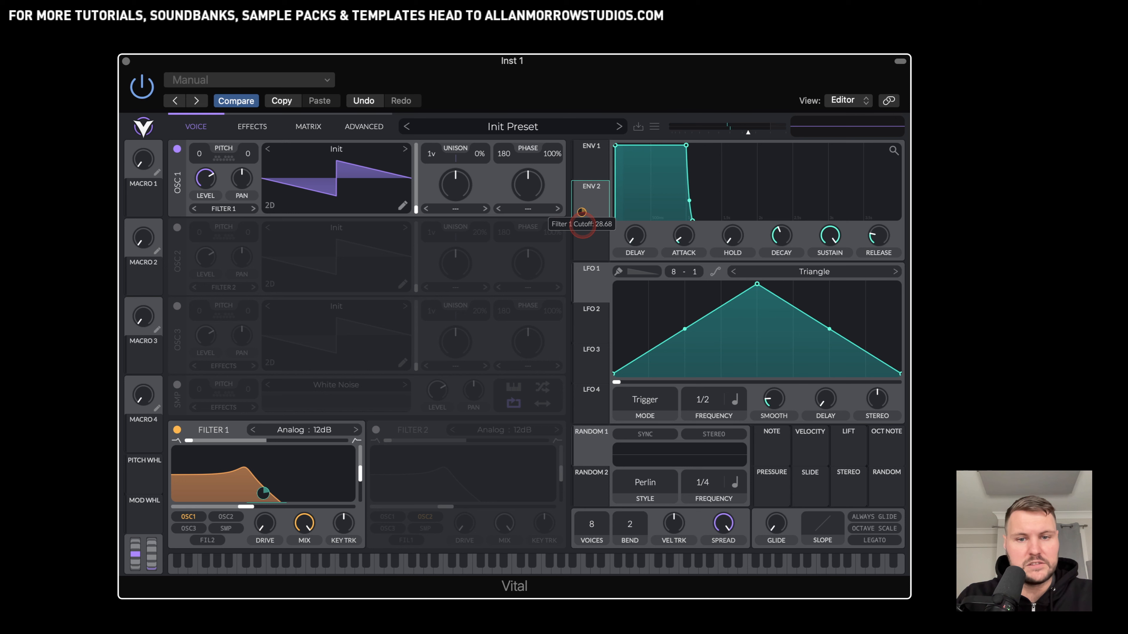
# Step: Shape Envelope 2 with minimum attack, zero sustain, a short decay and a short release
pyautogui.click(687, 238)
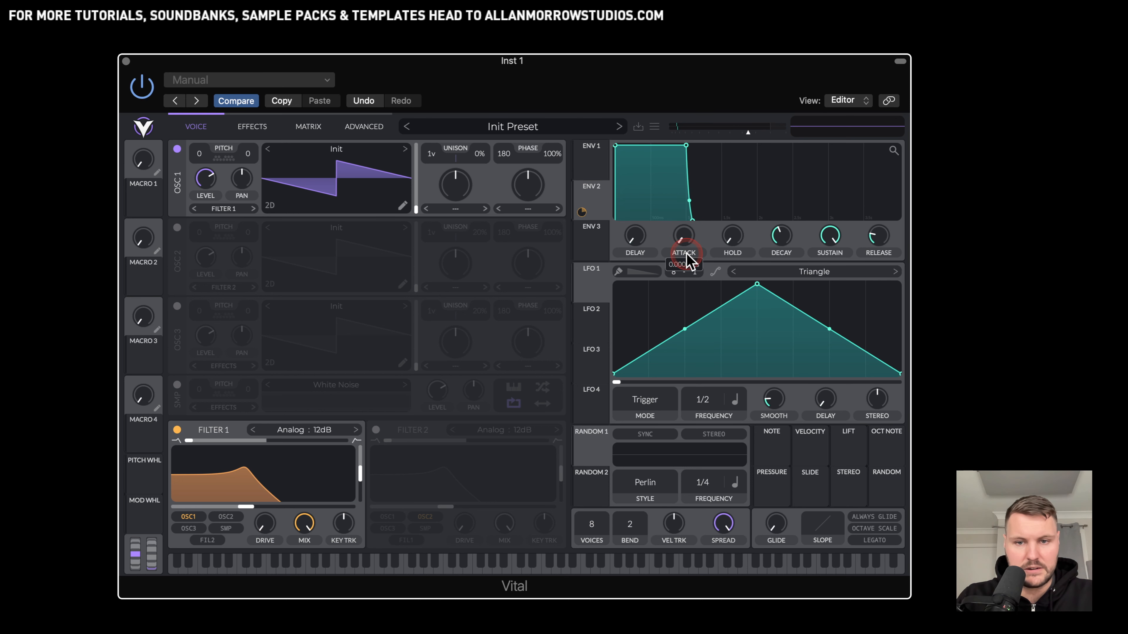
pyautogui.moveTo(786, 232); pyautogui.dragTo(813, 284)
pyautogui.click(875, 240)
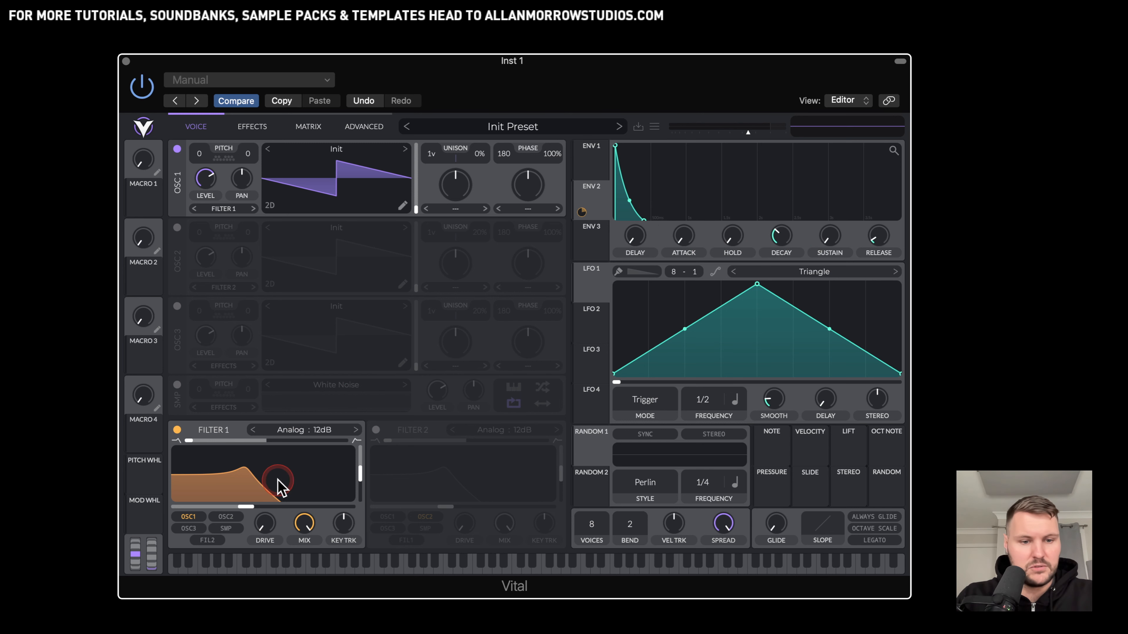
# Step: Lower Filter 1's cutoff and increase Envelope 2's modulation amount on it
pyautogui.moveTo(262, 480); pyautogui.dragTo(252, 478)
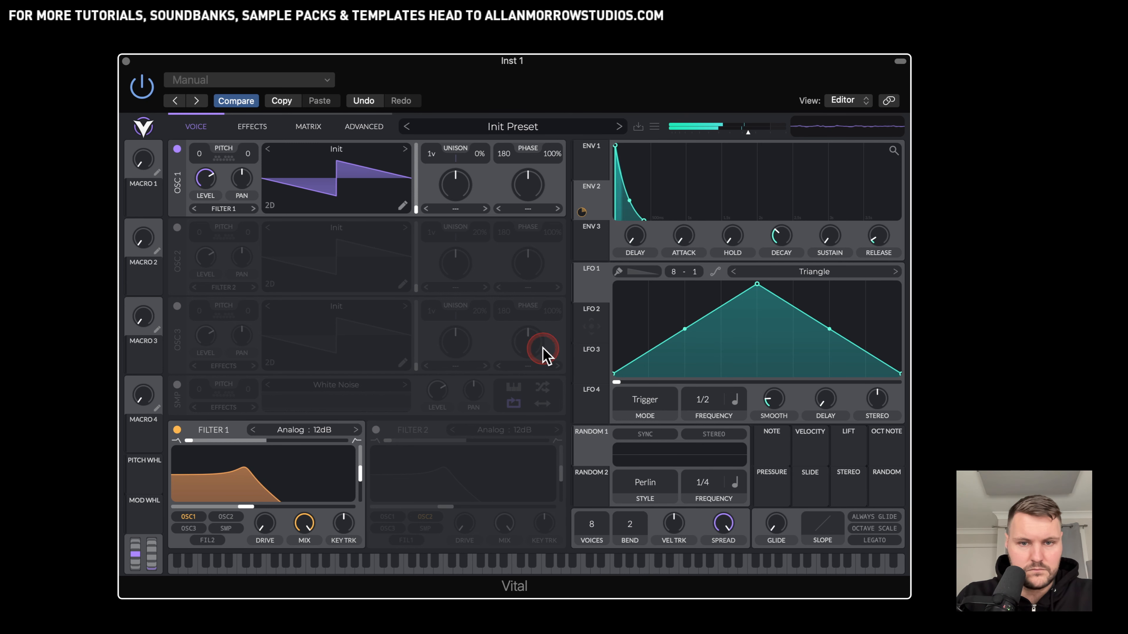
pyautogui.moveTo(582, 213)
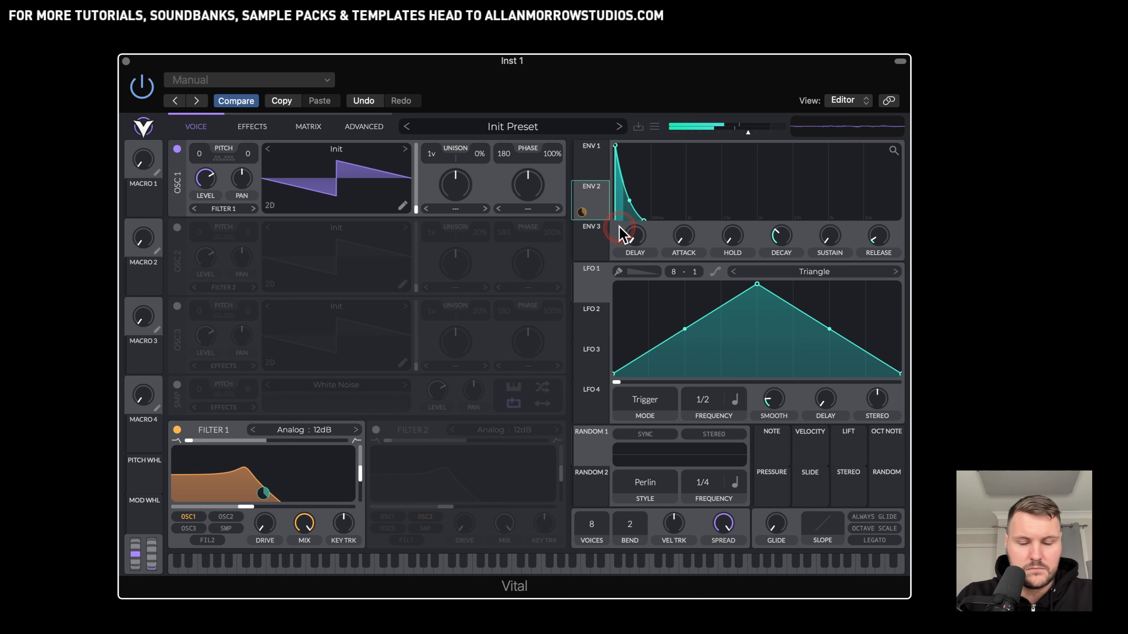
pyautogui.moveTo(622, 232); pyautogui.dragTo(231, 509)
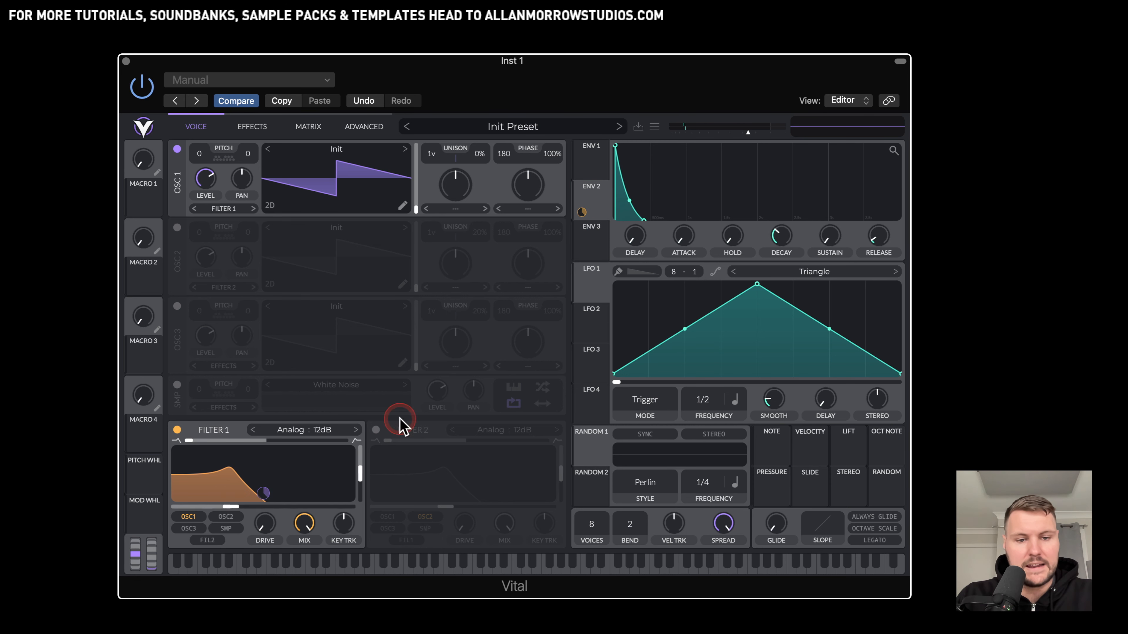
pyautogui.moveTo(581, 212); pyautogui.dragTo(242, 493)
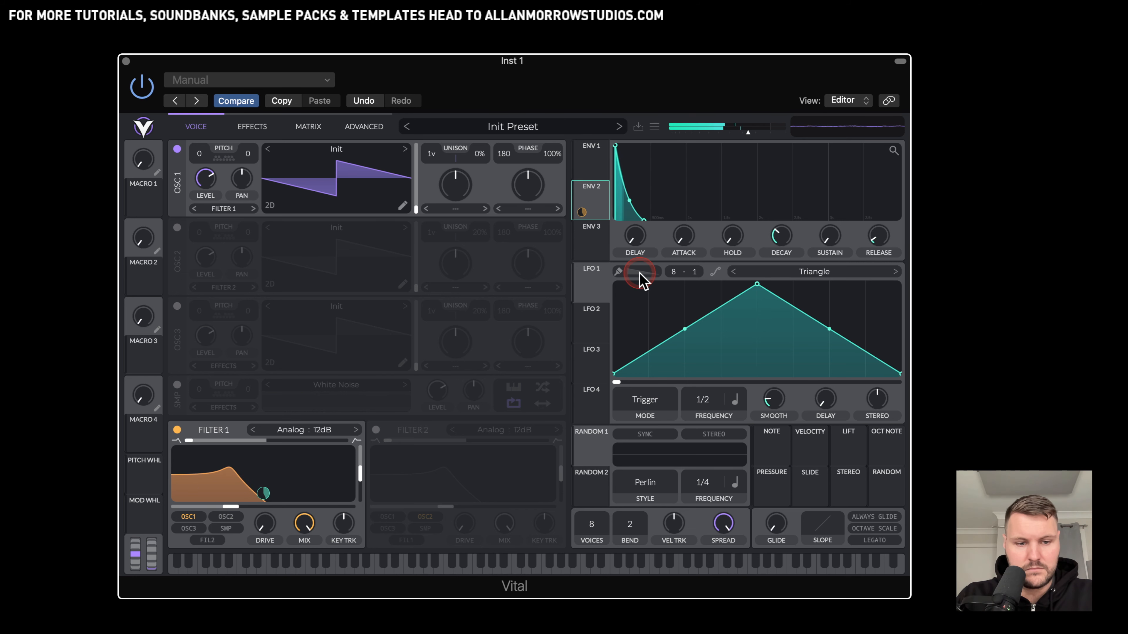
pyautogui.moveTo(585, 212)
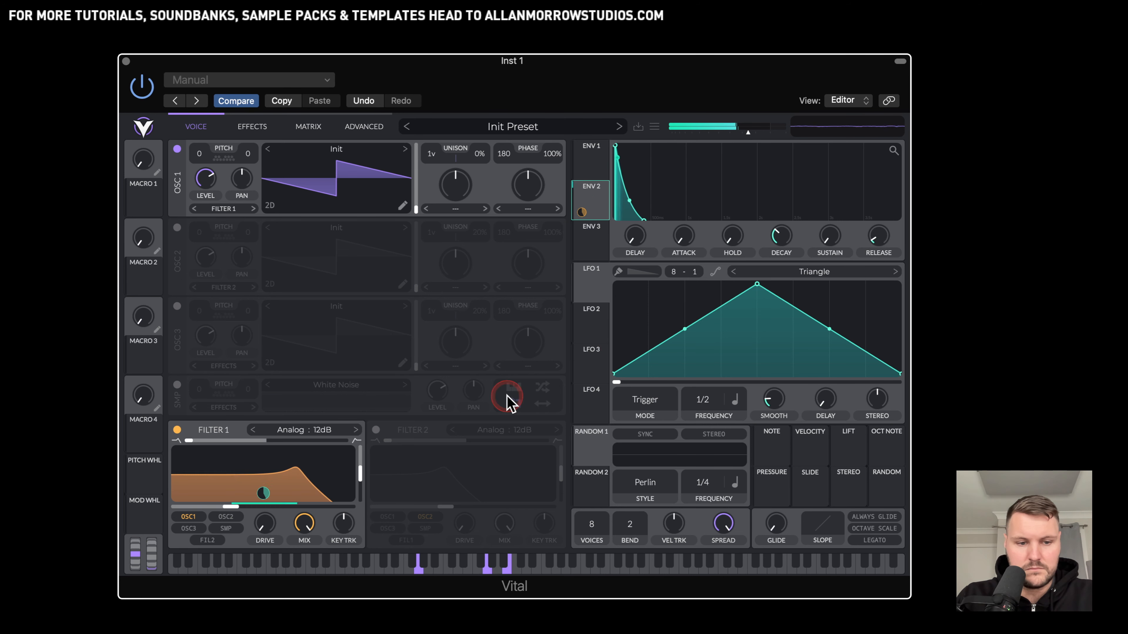
pyautogui.moveTo(263, 494)
pyautogui.moveTo(262, 493); pyautogui.dragTo(236, 507)
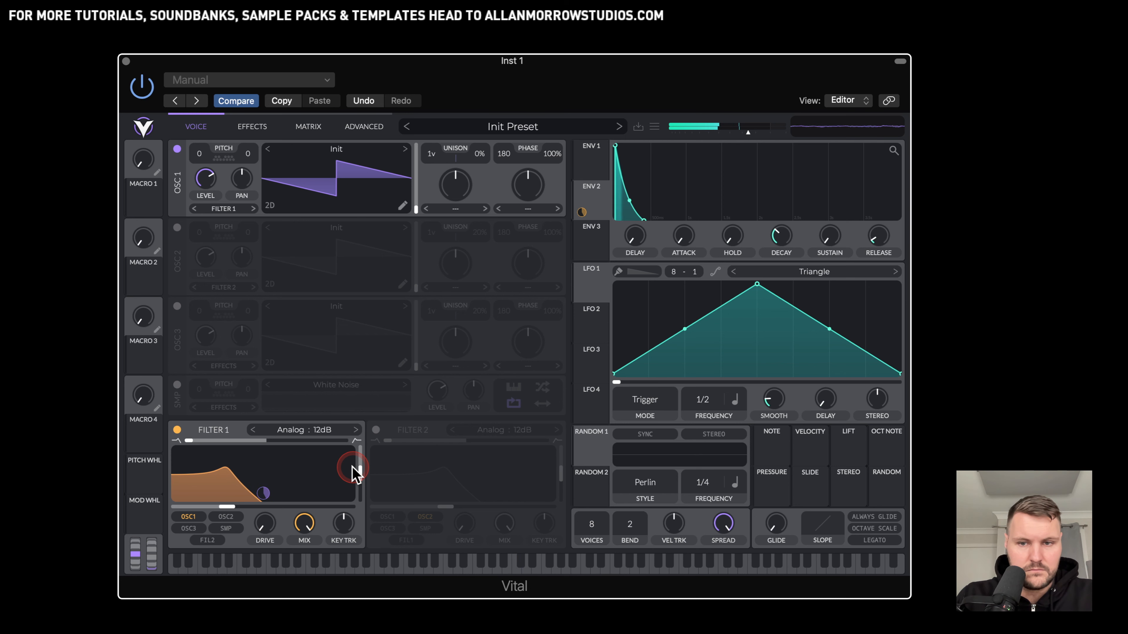
# Step: Shorten Envelope 2's decay
pyautogui.moveTo(787, 240); pyautogui.dragTo(785, 242)
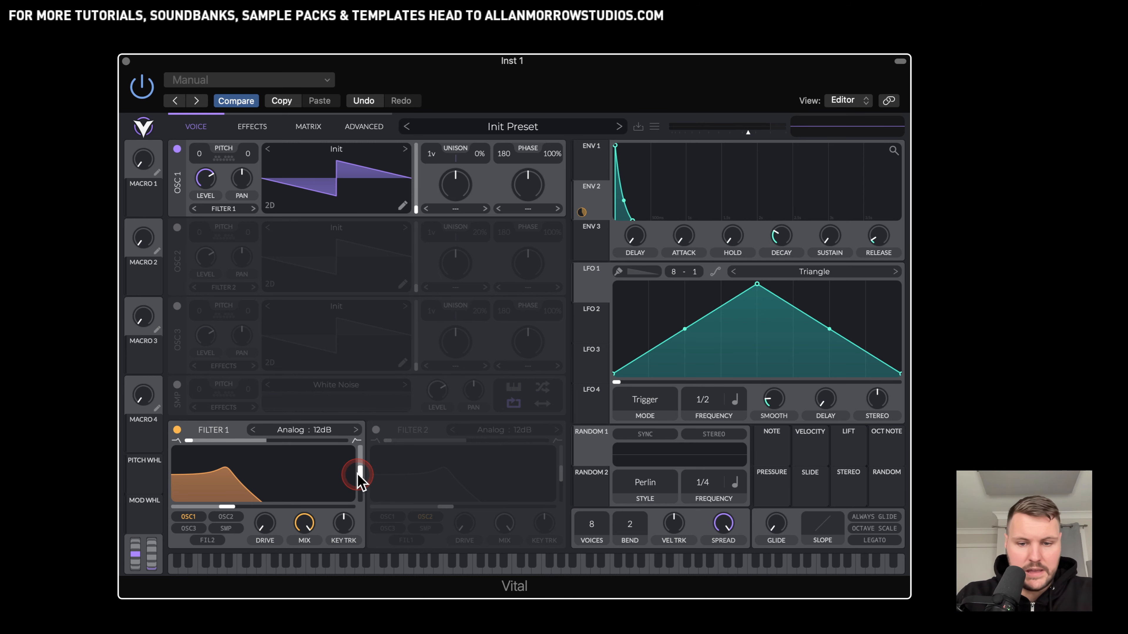
# Step: Turn up the drive on Filter 1 slightly
pyautogui.moveTo(269, 526); pyautogui.dragTo(275, 519)
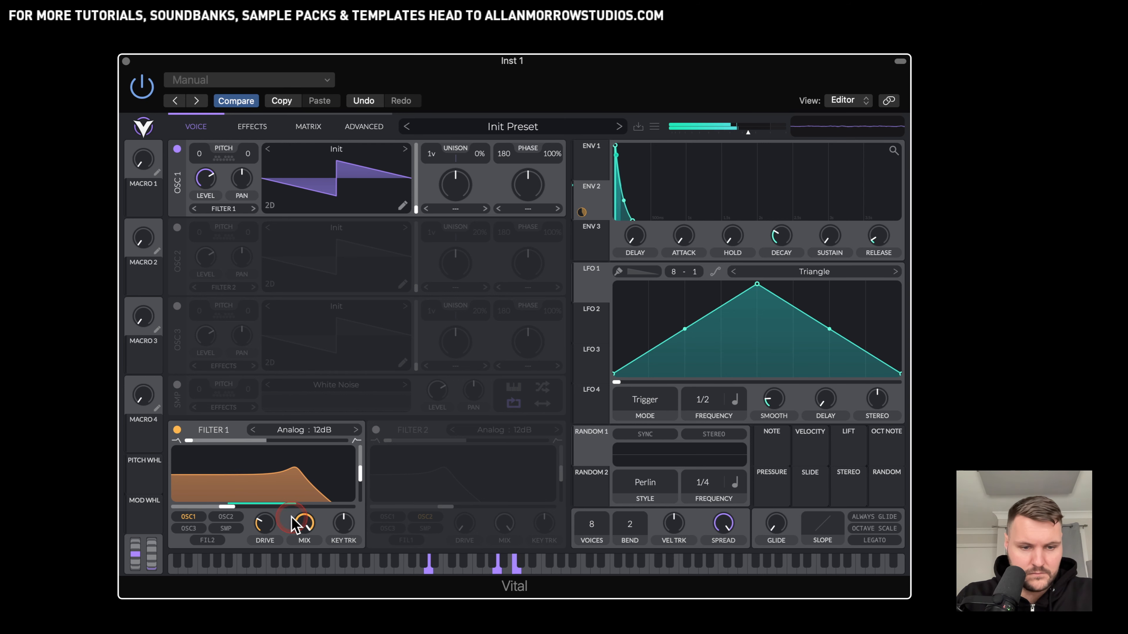
pyautogui.moveTo(272, 531); pyautogui.dragTo(273, 532)
pyautogui.click(344, 525)
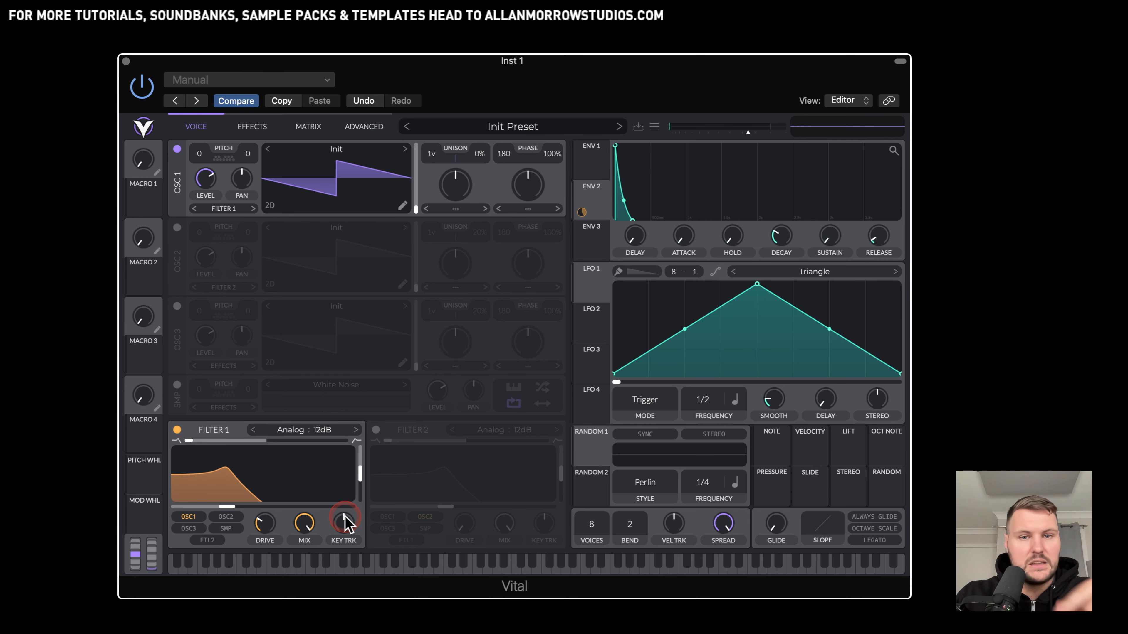
# Step: Switch to Logic Pro X, hide the Vital window, and select all notes of the initialize region in the Piano Roll
pyautogui.moveTo(703, 622)
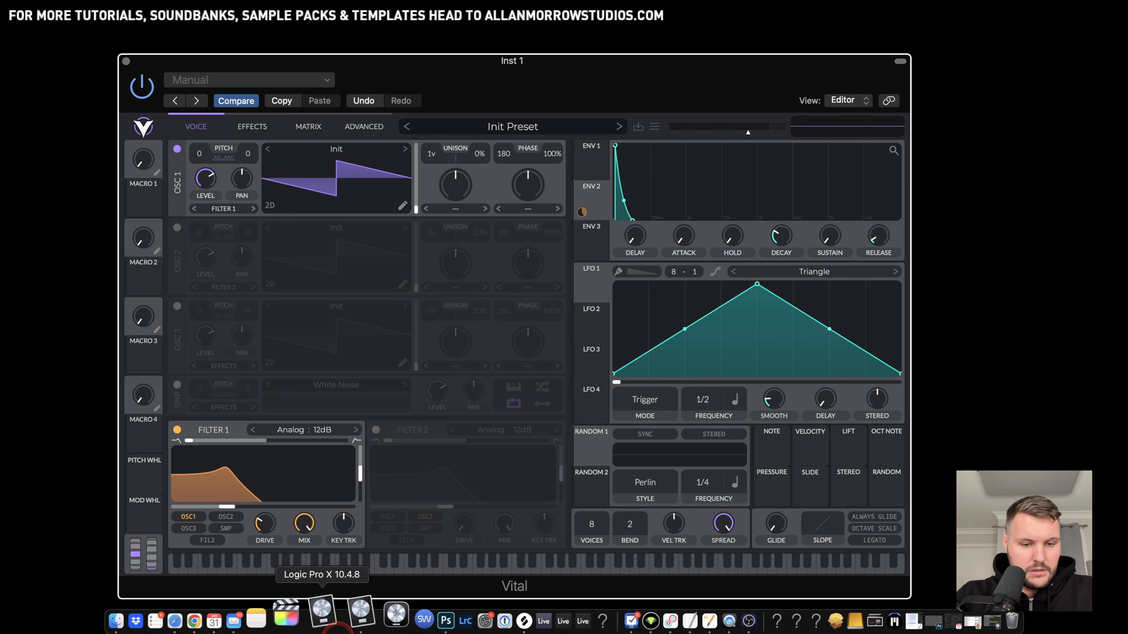
pyautogui.click(351, 624)
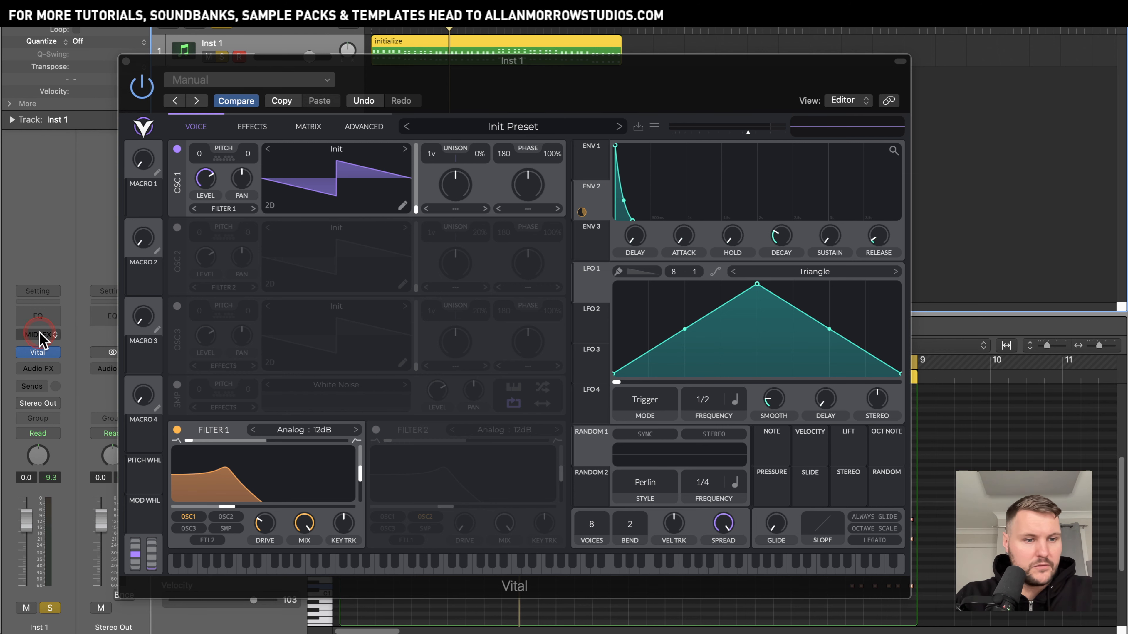
pyautogui.click(38, 351)
pyautogui.scroll(-1, 894, 516)
pyautogui.moveTo(987, 583); pyautogui.dragTo(345, 420)
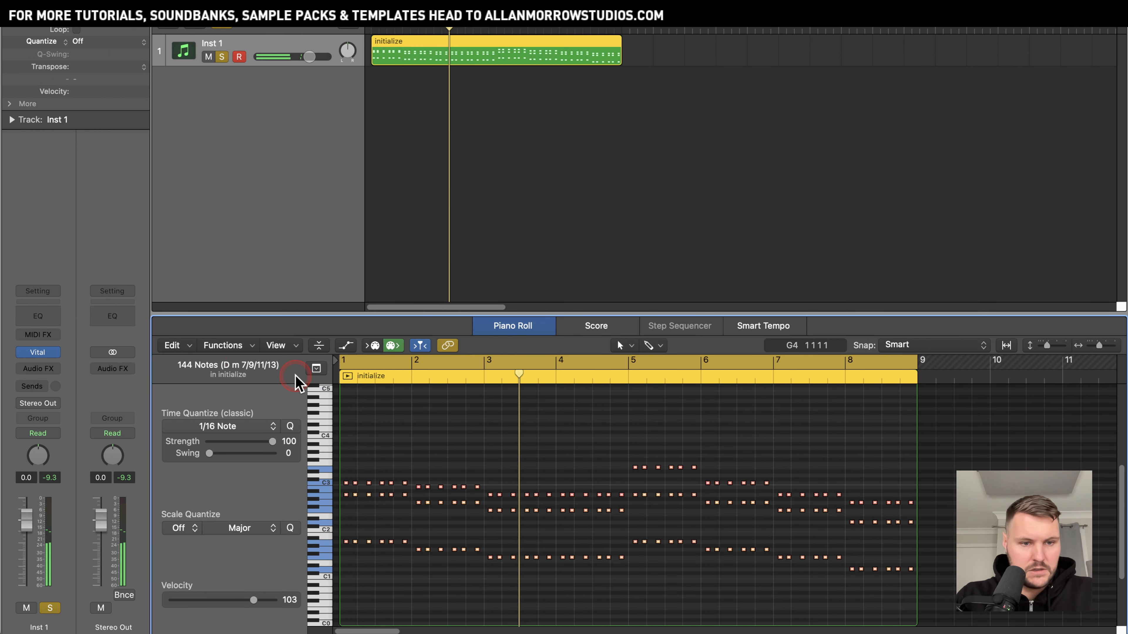
# Step: Open the Humanize MIDI transform for the selected notes and move its window up clear of the lower notes
pyautogui.click(226, 345)
pyautogui.moveTo(265, 482)
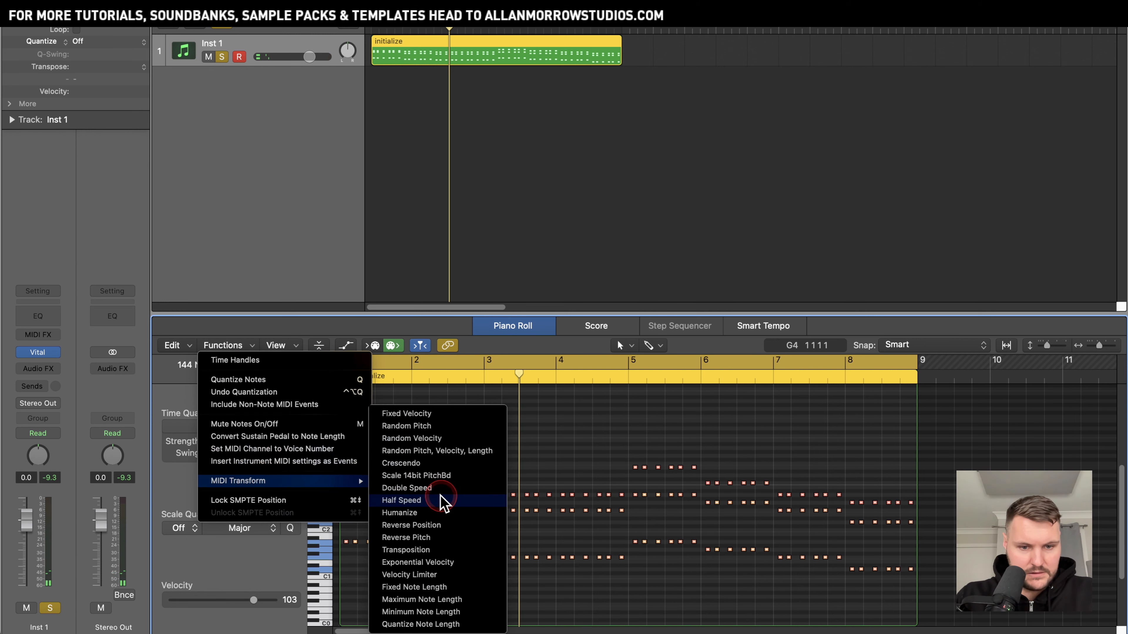
pyautogui.click(421, 513)
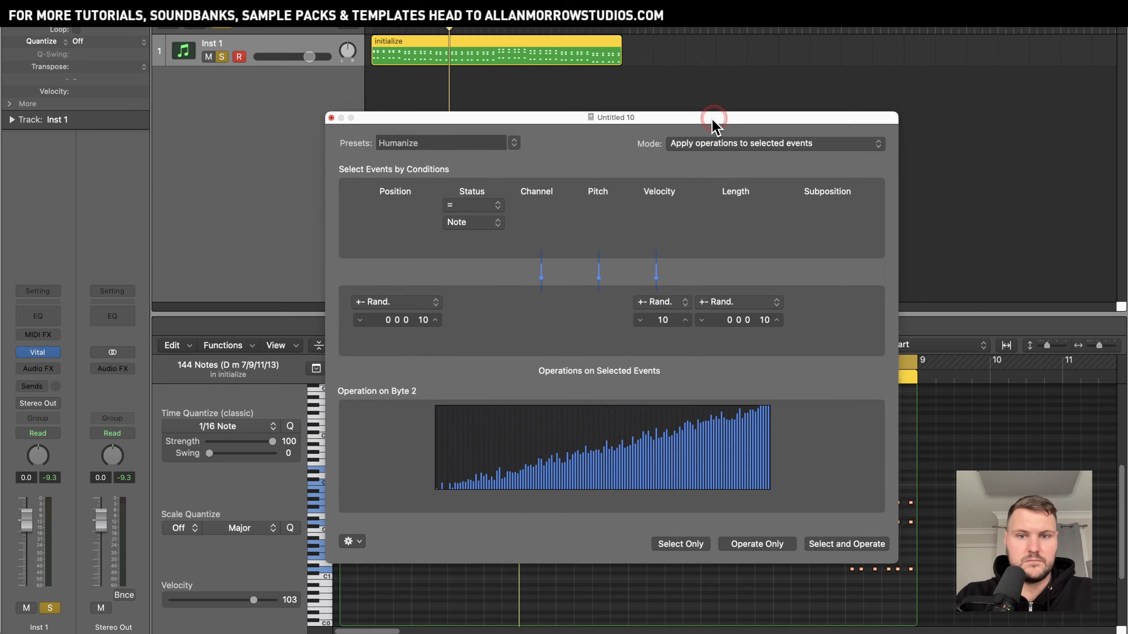
pyautogui.moveTo(714, 119); pyautogui.dragTo(706, 58)
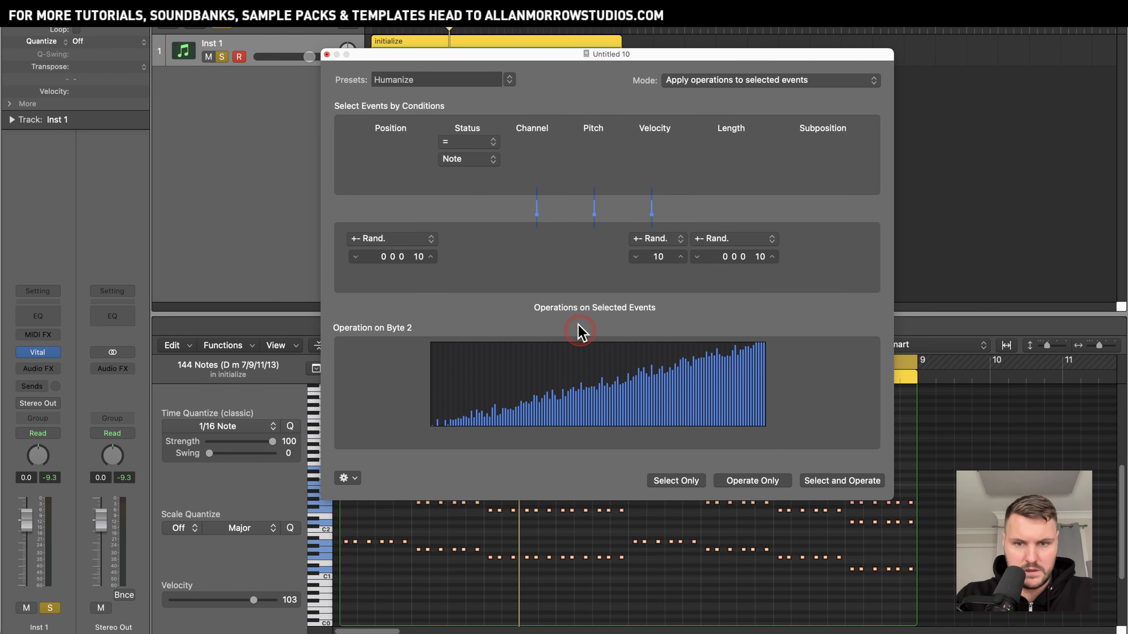
# Step: Set Humanize's position randomization to 0 and velocity randomization to 18, apply it to the notes, and close the transform window
pyautogui.moveTo(419, 259); pyautogui.dragTo(419, 269)
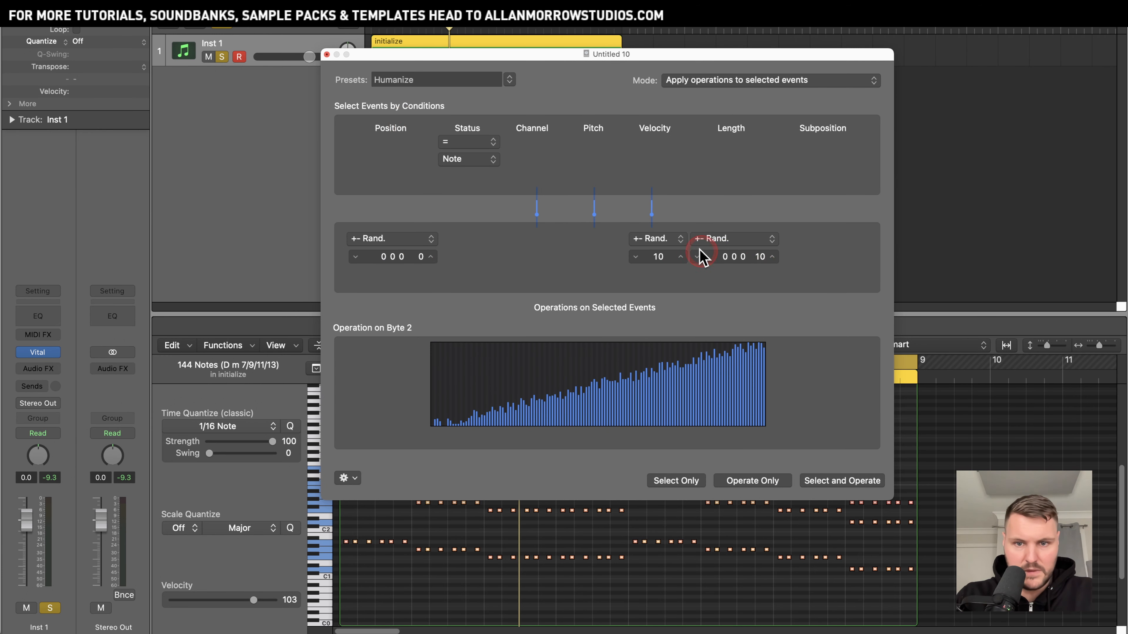
pyautogui.moveTo(658, 256); pyautogui.dragTo(658, 243)
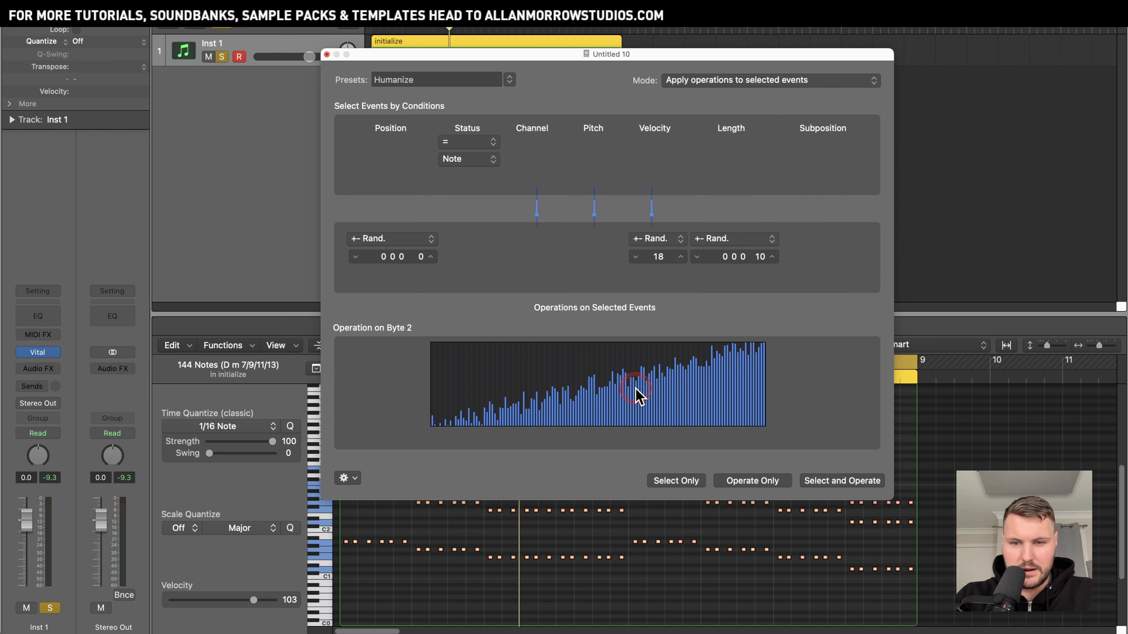
pyautogui.click(865, 485)
pyautogui.click(657, 527)
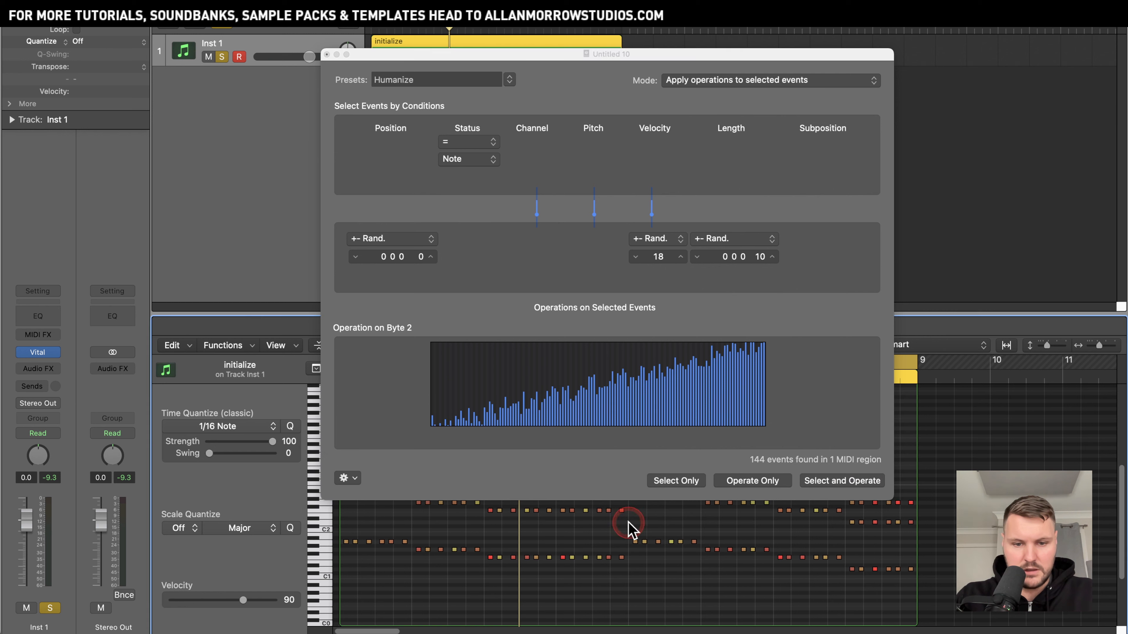
pyautogui.click(326, 64)
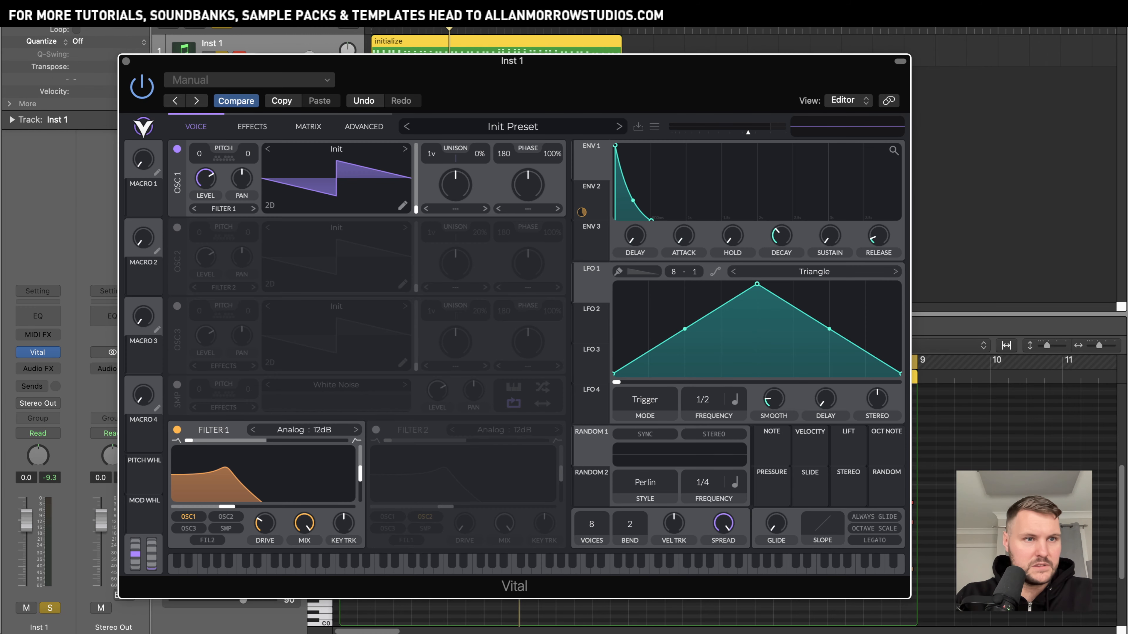
# Step: Return to Vital, assign Velocity to Filter 1's drive, and adjust the modulation amount
pyautogui.press('super+m')
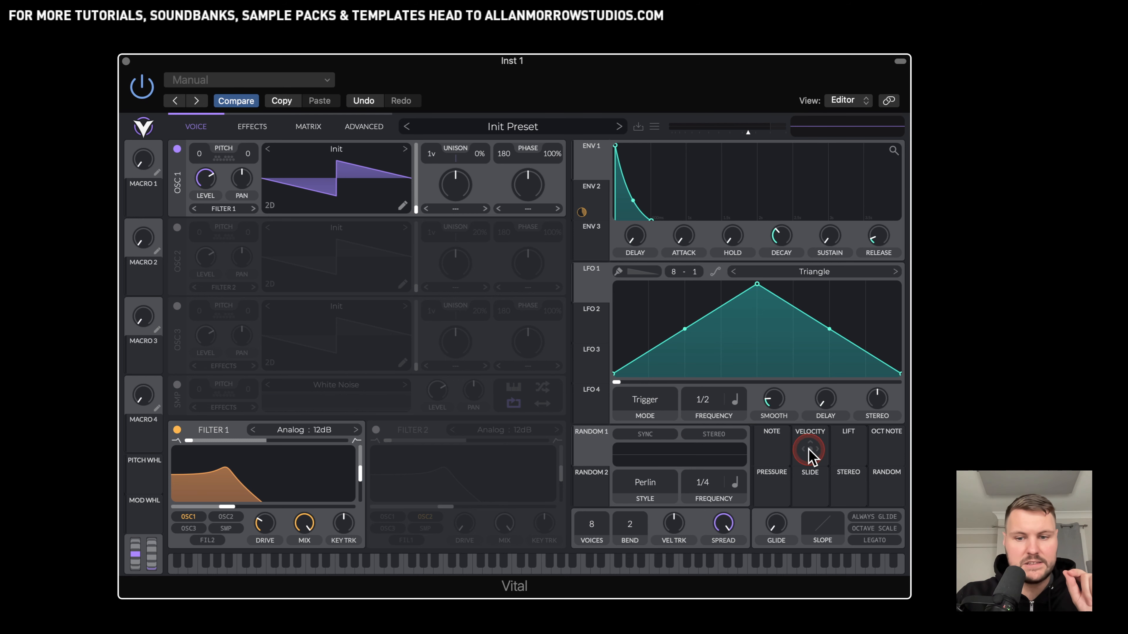
pyautogui.moveTo(817, 453); pyautogui.dragTo(270, 524)
pyautogui.click(270, 574)
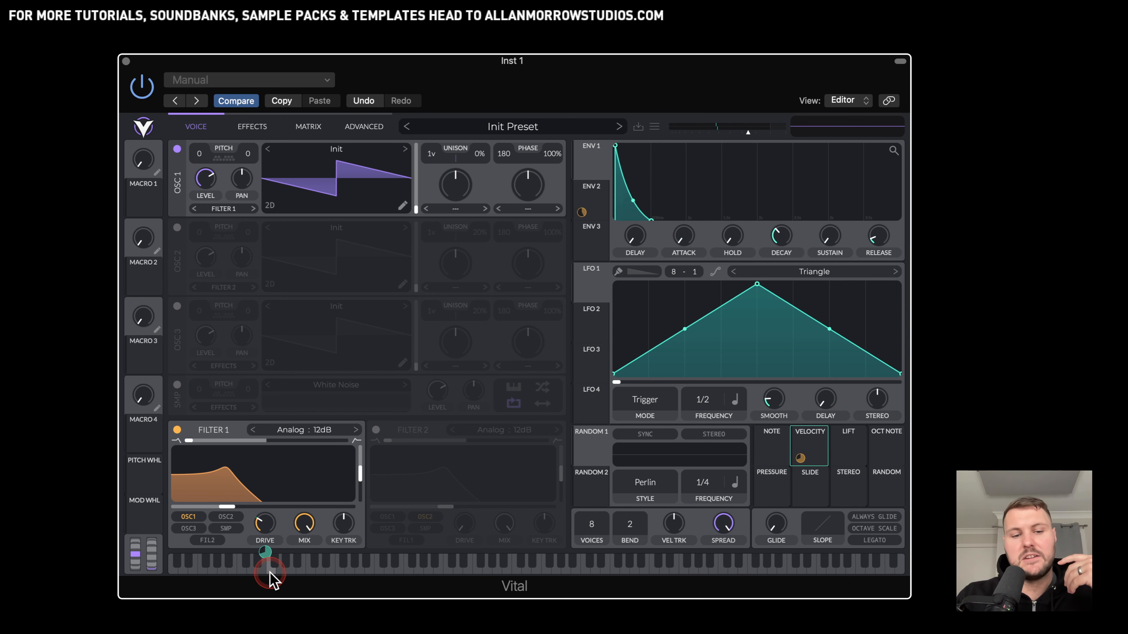
pyautogui.moveTo(265, 553); pyautogui.dragTo(265, 560)
pyautogui.click(269, 562)
pyautogui.moveTo(265, 554)
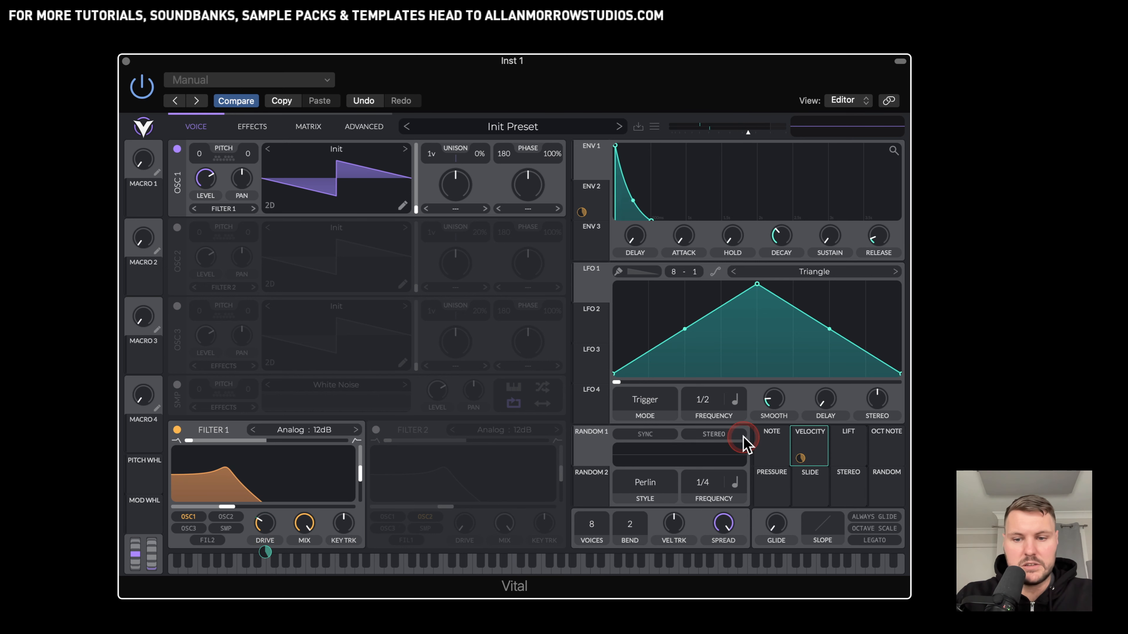
# Step: Assign Velocity to Filter 1's cutoff with a small amount and lower the base cutoff slightly
pyautogui.moveTo(806, 446); pyautogui.dragTo(260, 511)
pyautogui.click(336, 494)
pyautogui.click(439, 495)
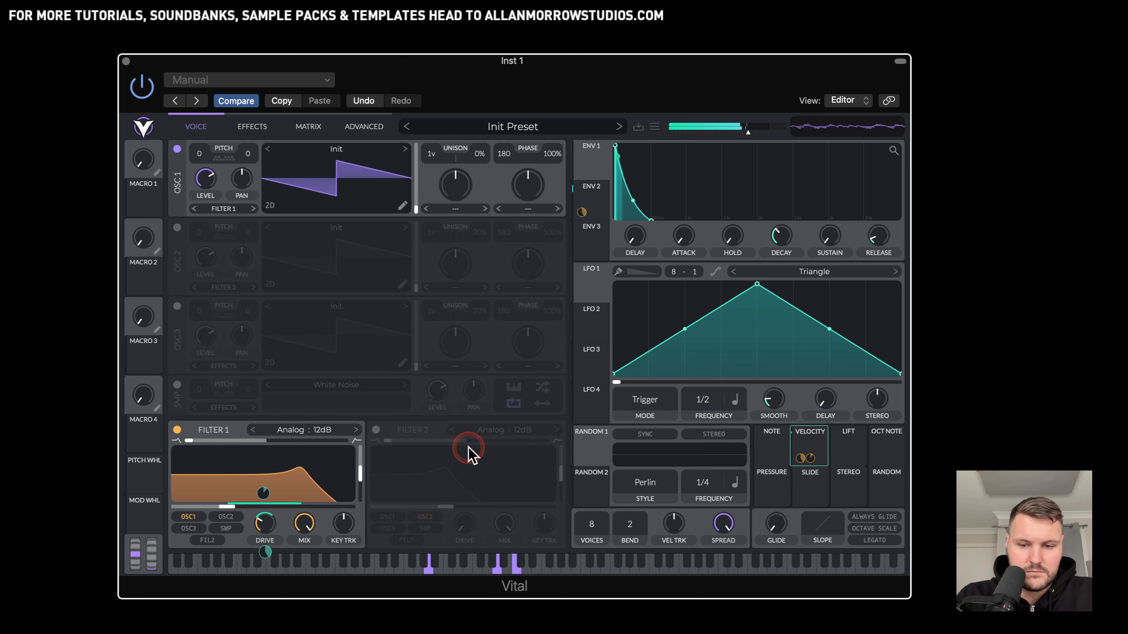
pyautogui.moveTo(807, 460)
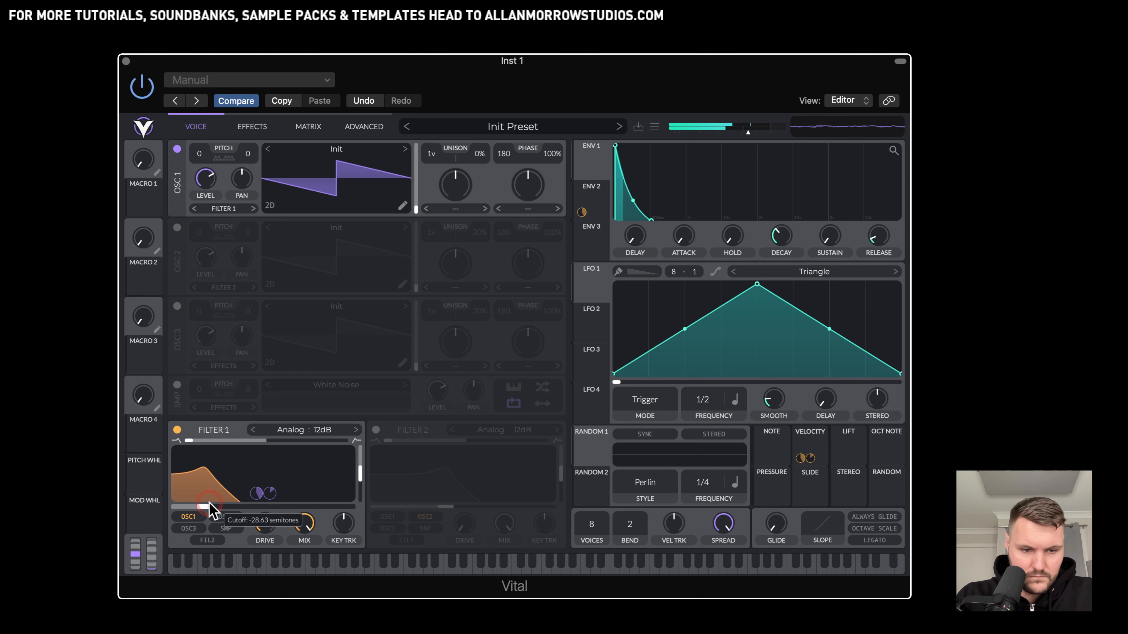
pyautogui.moveTo(230, 505); pyautogui.dragTo(224, 505)
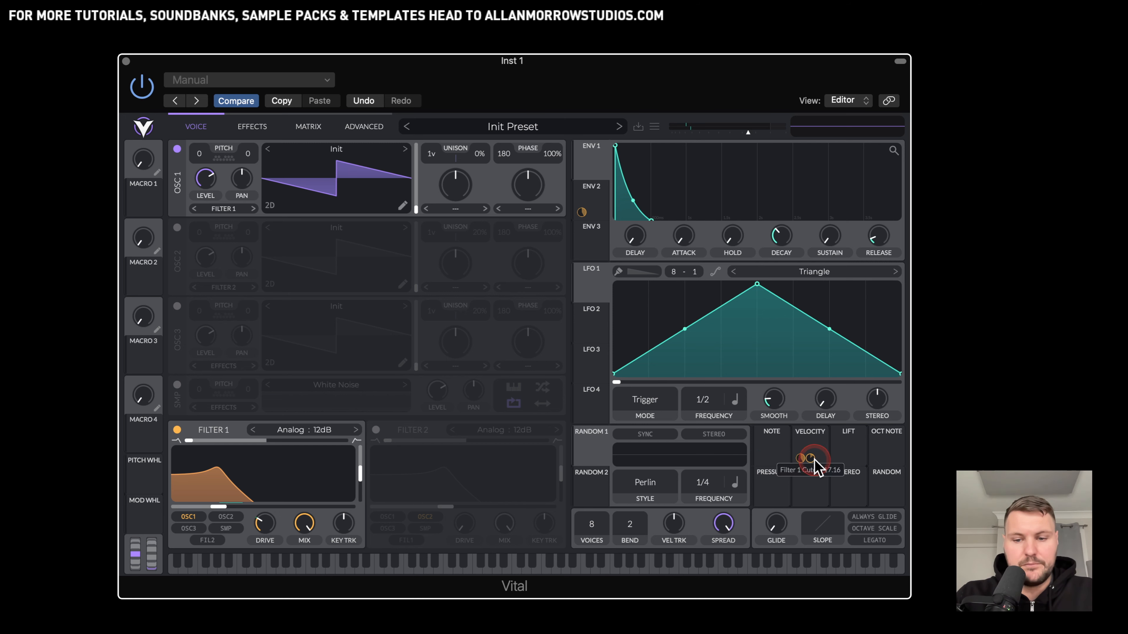
# Step: Assign Velocity to Filter 1's resonance and reduce the modulation amount
pyautogui.click(795, 440)
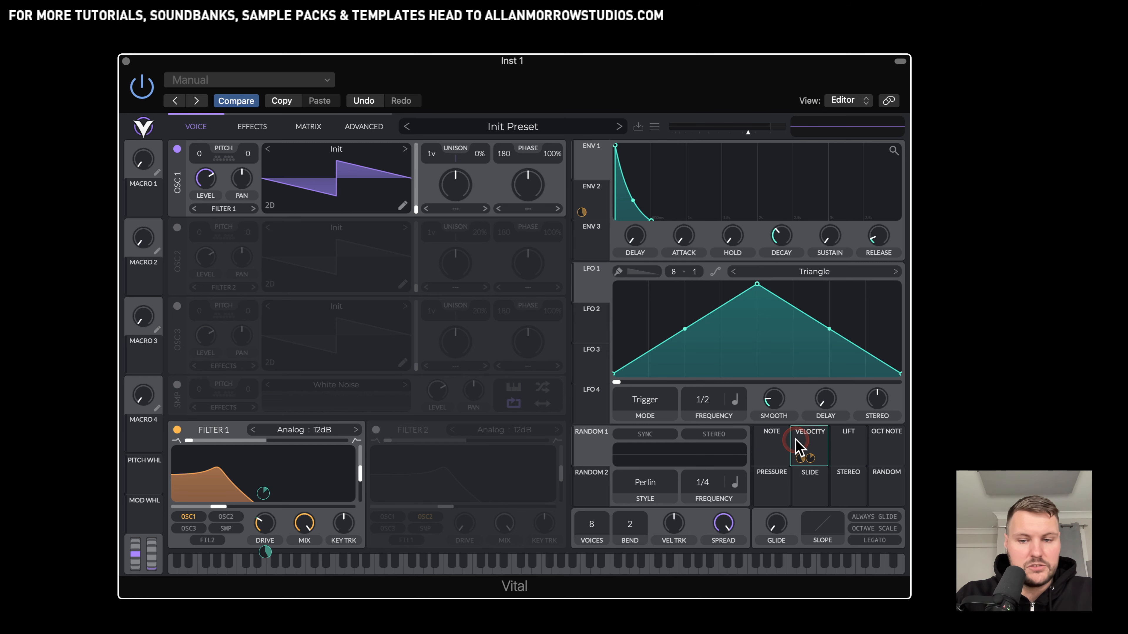
pyautogui.moveTo(809, 455); pyautogui.dragTo(352, 503)
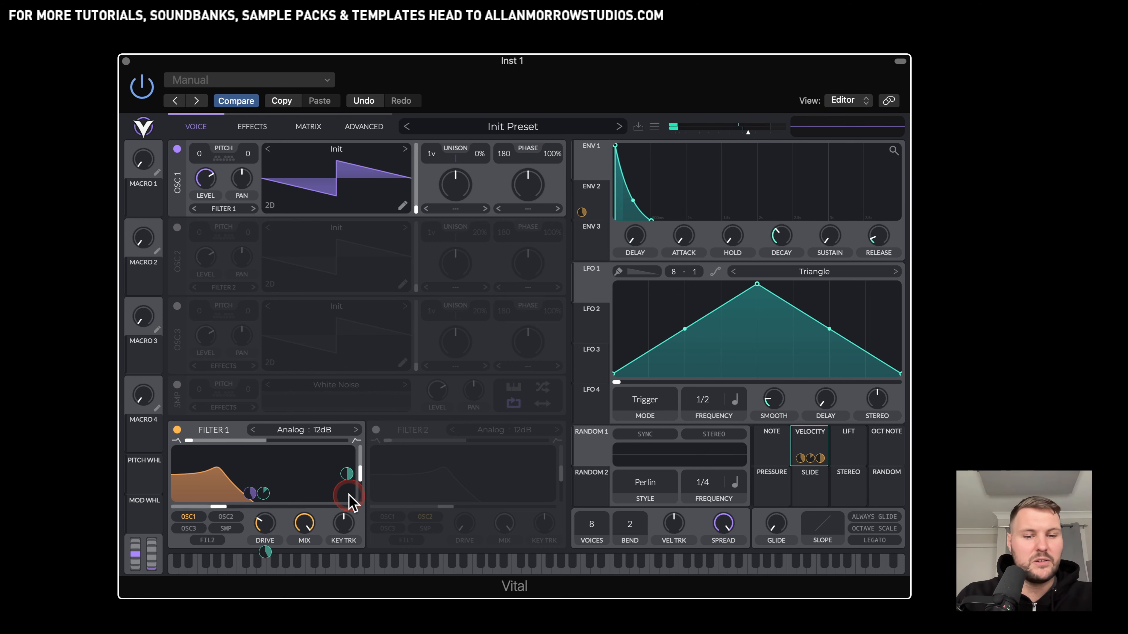
pyautogui.moveTo(348, 475); pyautogui.dragTo(348, 488)
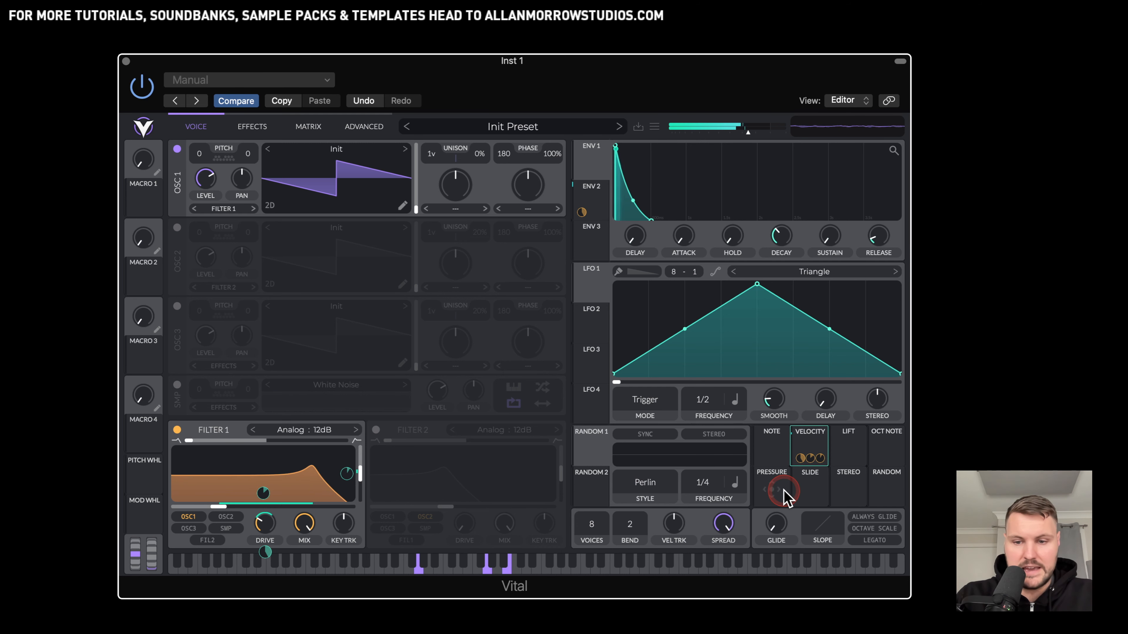
pyautogui.moveTo(352, 478)
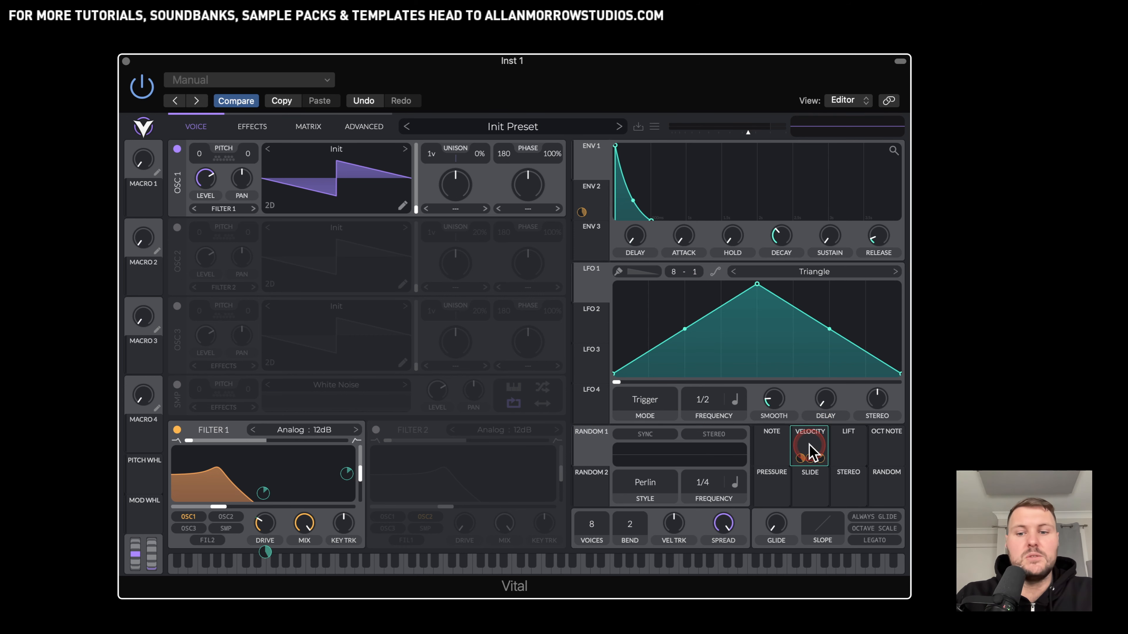
# Step: Bypass the Velocity modulation of Filter 1's drive
pyautogui.moveTo(801, 458)
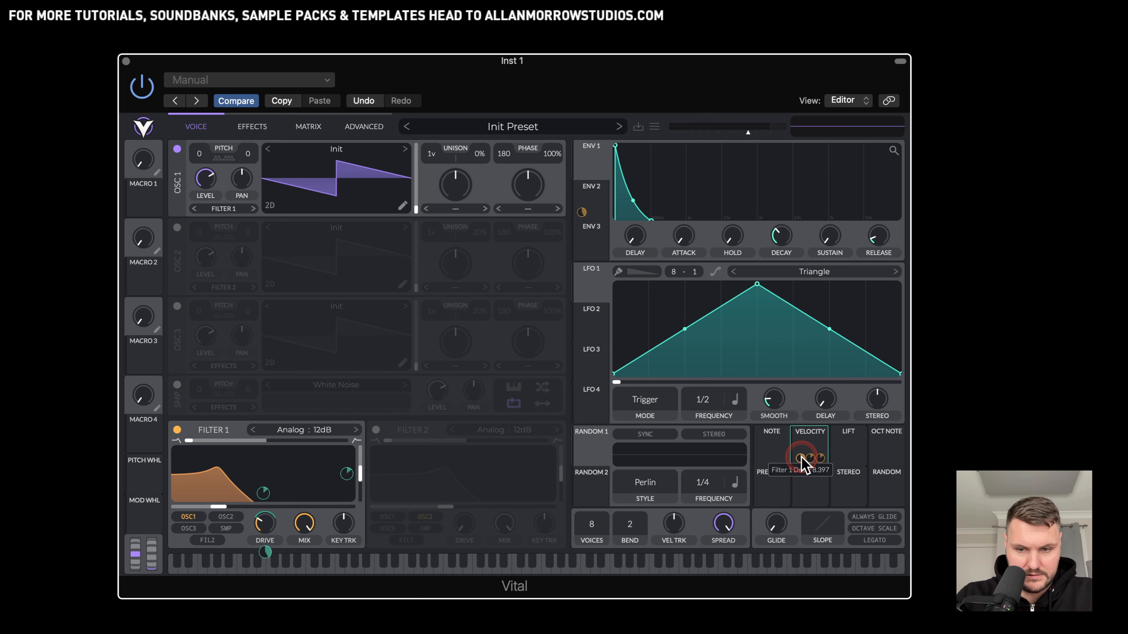
pyautogui.rightClick(802, 458)
pyautogui.click(829, 474)
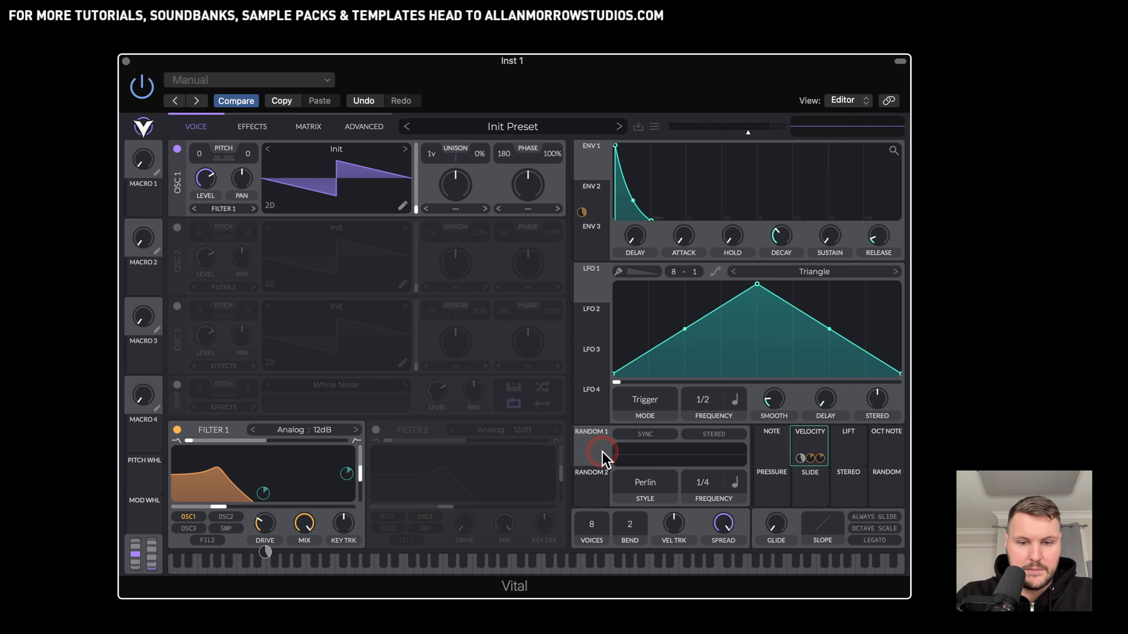
# Step: Assign Random 1 to Filter 1's drive and reduce its modulation amount
pyautogui.moveTo(600, 458); pyautogui.dragTo(265, 524)
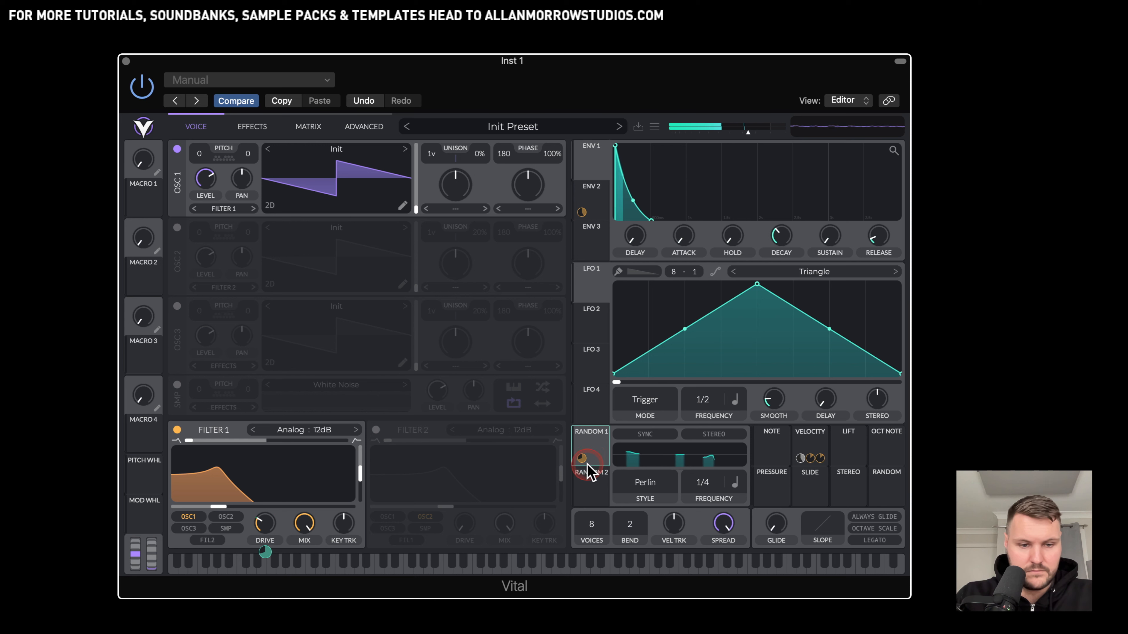
pyautogui.moveTo(583, 461)
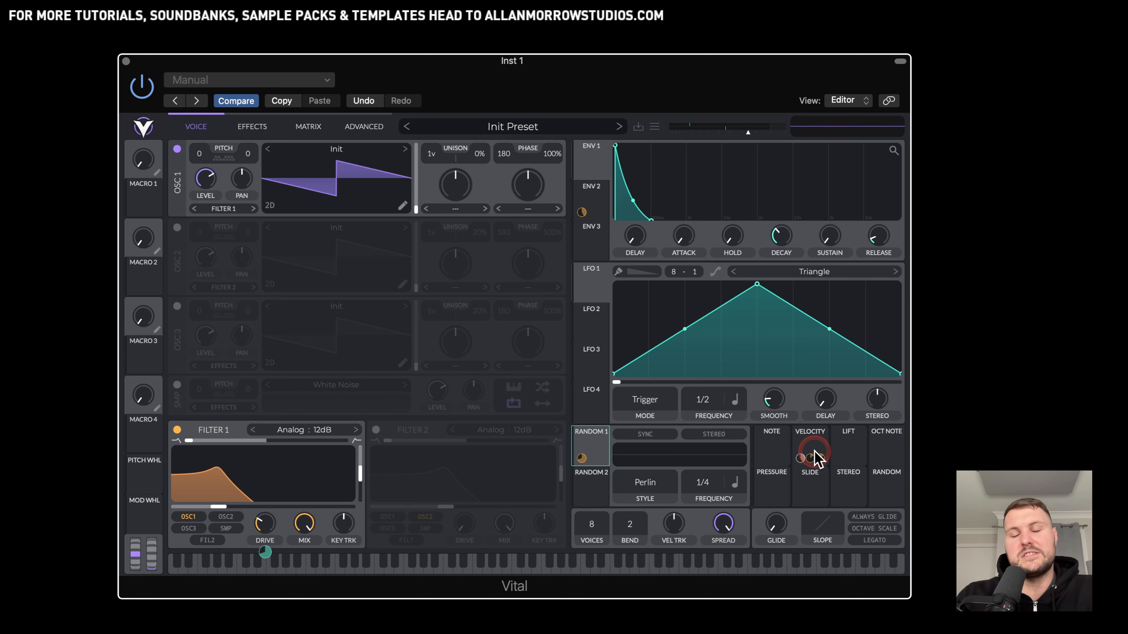
pyautogui.moveTo(589, 464); pyautogui.dragTo(584, 475)
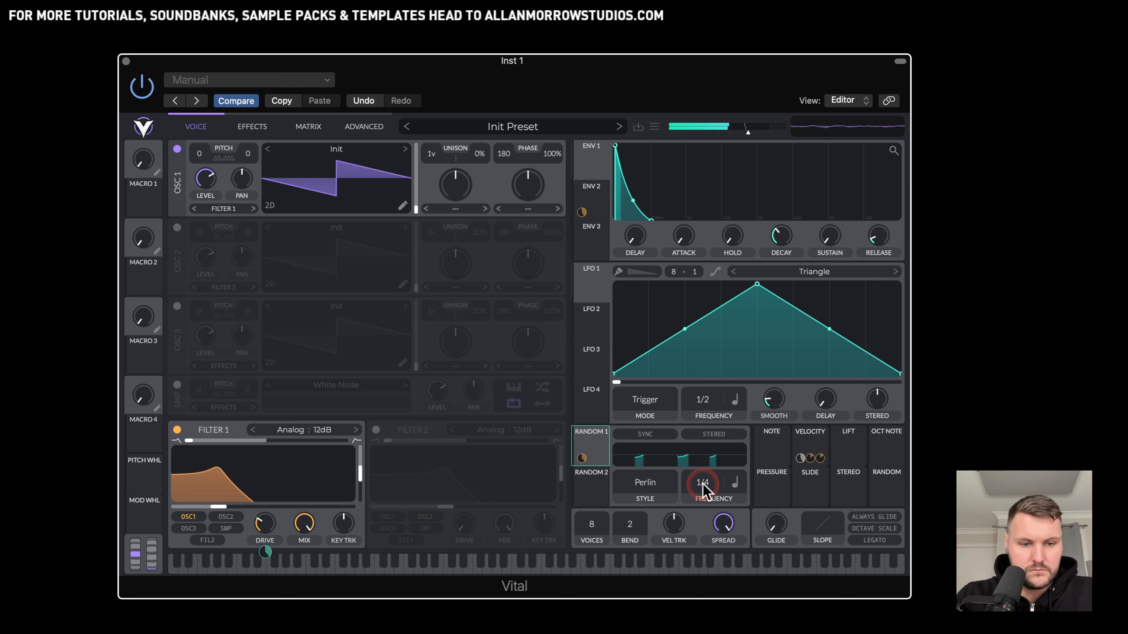
pyautogui.moveTo(584, 461); pyautogui.dragTo(585, 458)
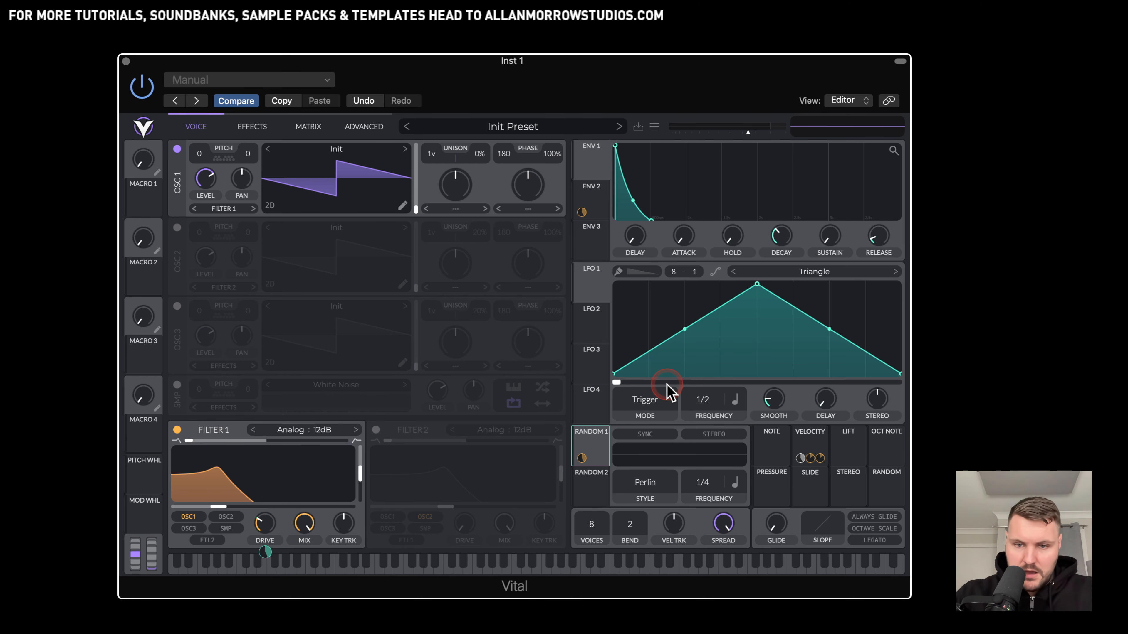
# Step: Lower the peak of LFO 2's triangle to under half height and assign LFO 2 to Filter 1's cutoff
pyautogui.click(587, 316)
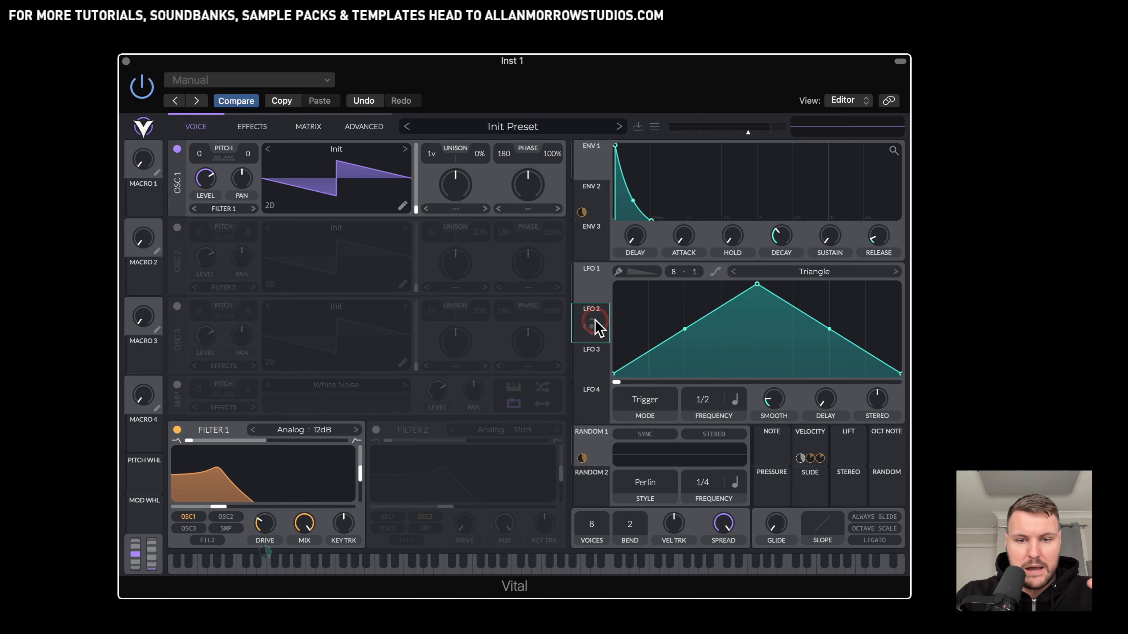
pyautogui.moveTo(757, 288); pyautogui.dragTo(751, 343)
pyautogui.moveTo(593, 328); pyautogui.dragTo(222, 504)
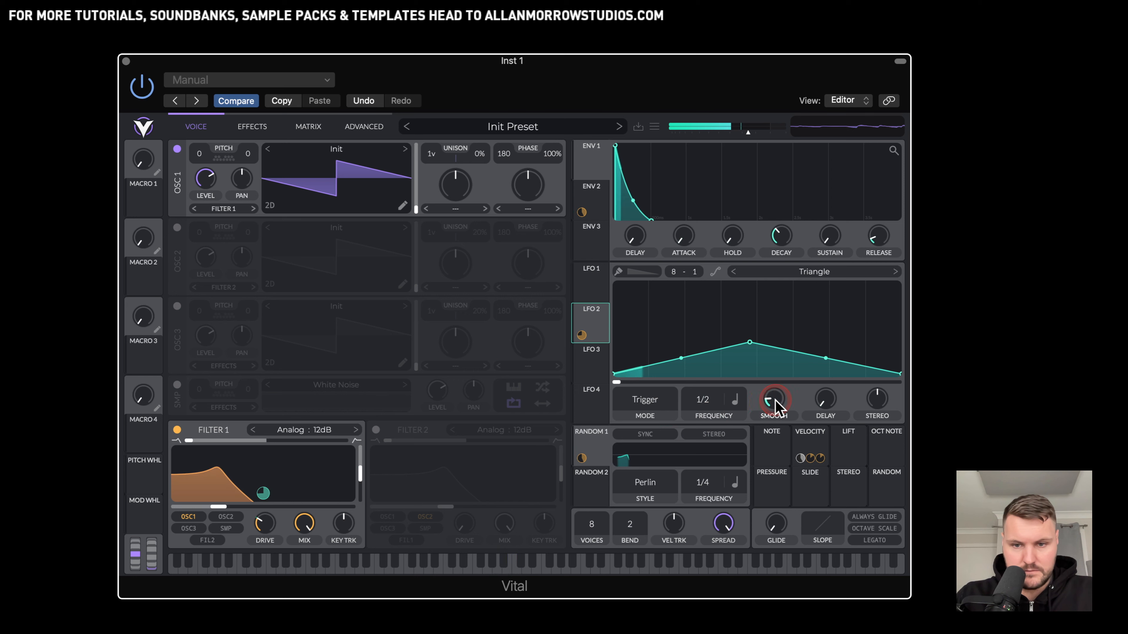
# Step: Switch LFO 2's frequency from tempo sync to seconds and set it to about 0.379 secs
pyautogui.click(644, 400)
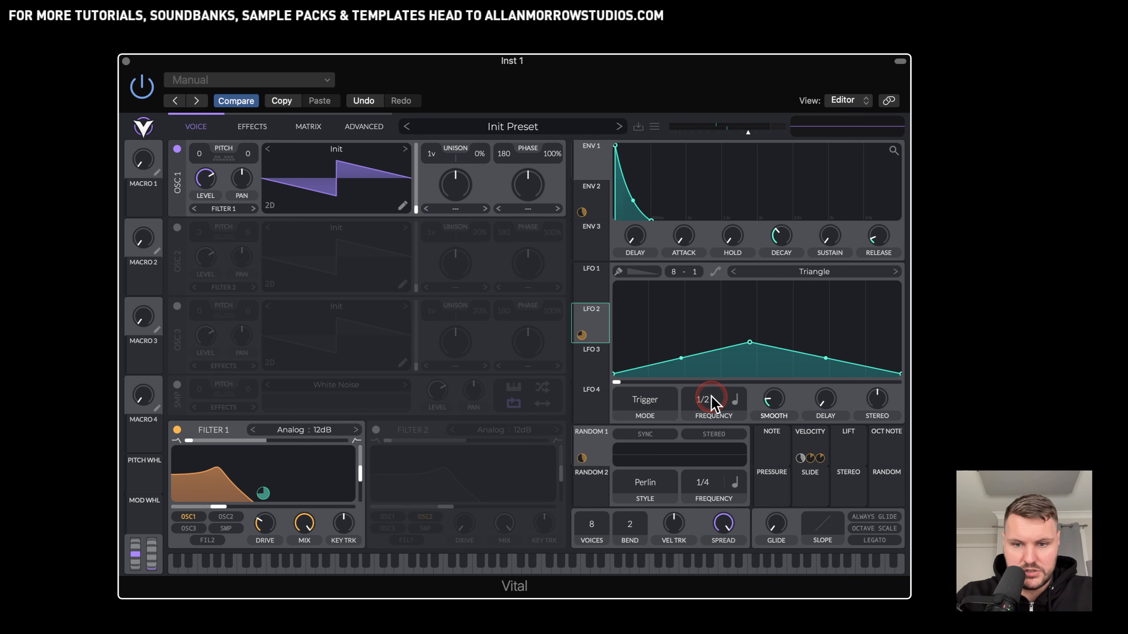
pyautogui.click(736, 401)
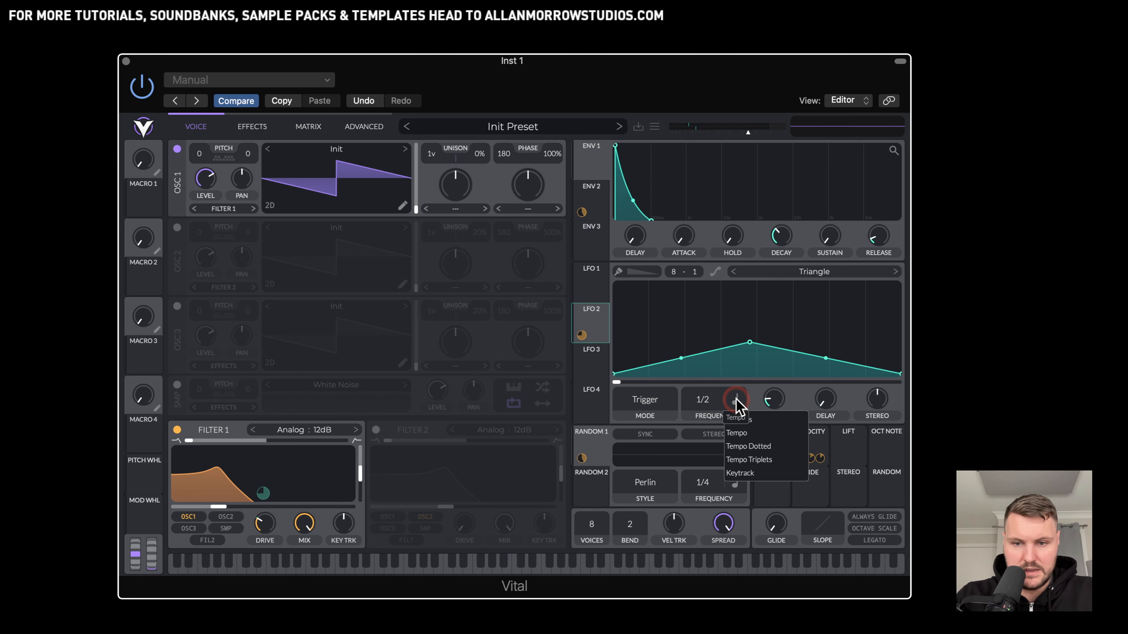
pyautogui.click(778, 420)
pyautogui.moveTo(706, 399)
pyautogui.mouseDown()
pyautogui.moveTo(706, 424)
pyautogui.moveTo(713, 398)
pyautogui.mouseUp()
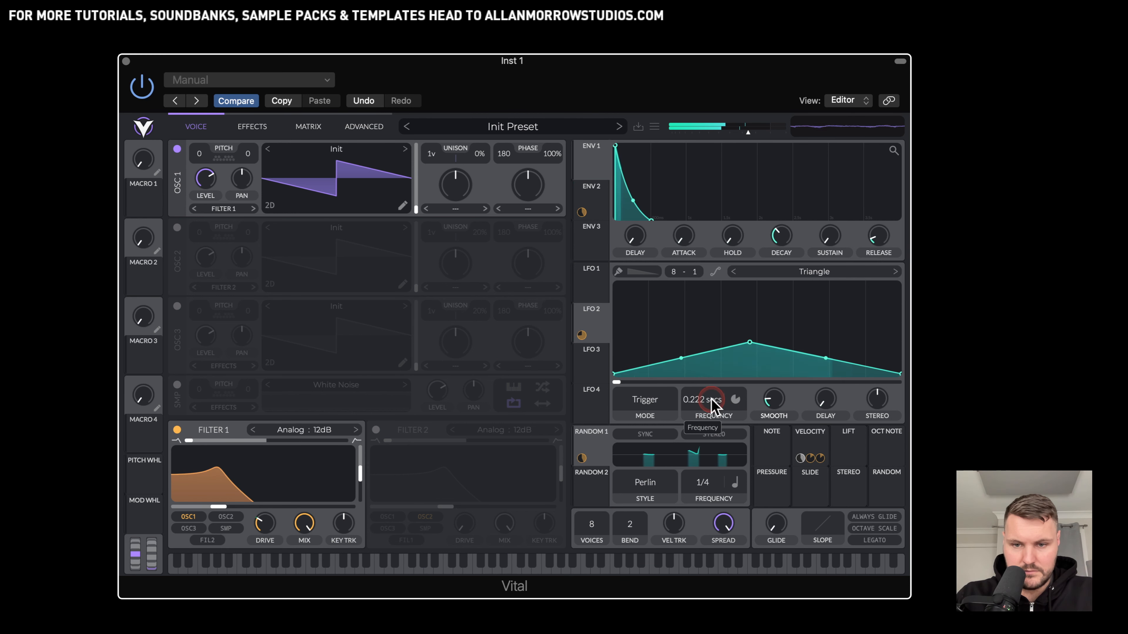
# Step: Flatten LFO 2's curve, add a point near its end, and raise the middle point slightly
pyautogui.moveTo(680, 359); pyautogui.dragTo(685, 363)
pyautogui.moveTo(749, 342); pyautogui.dragTo(811, 374)
pyautogui.doubleClick(872, 369)
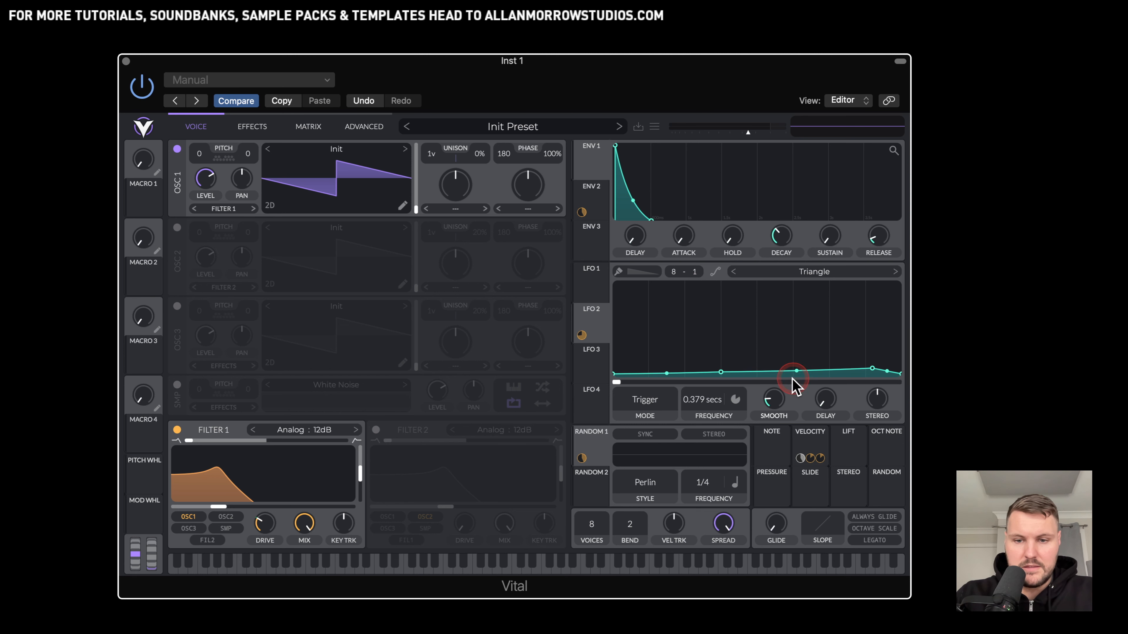
pyautogui.moveTo(719, 372); pyautogui.dragTo(721, 367)
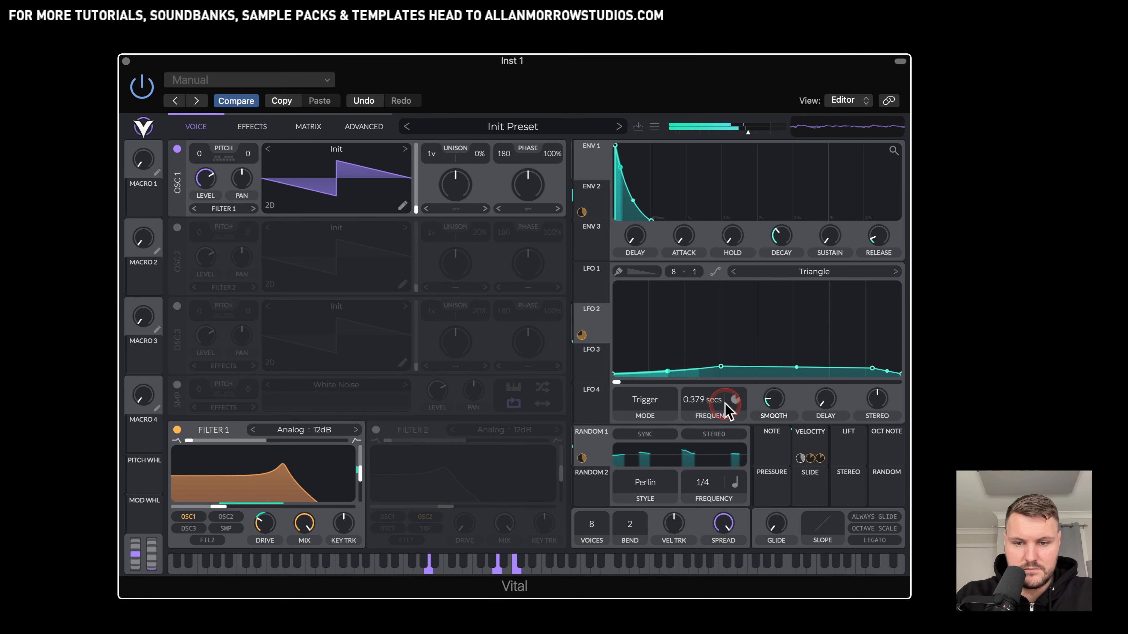
# Step: Set LFO 2's frequency to about 0.134 secs, then raise its middle peak slightly and lower the tail, moving the late point earlier
pyautogui.click(735, 399)
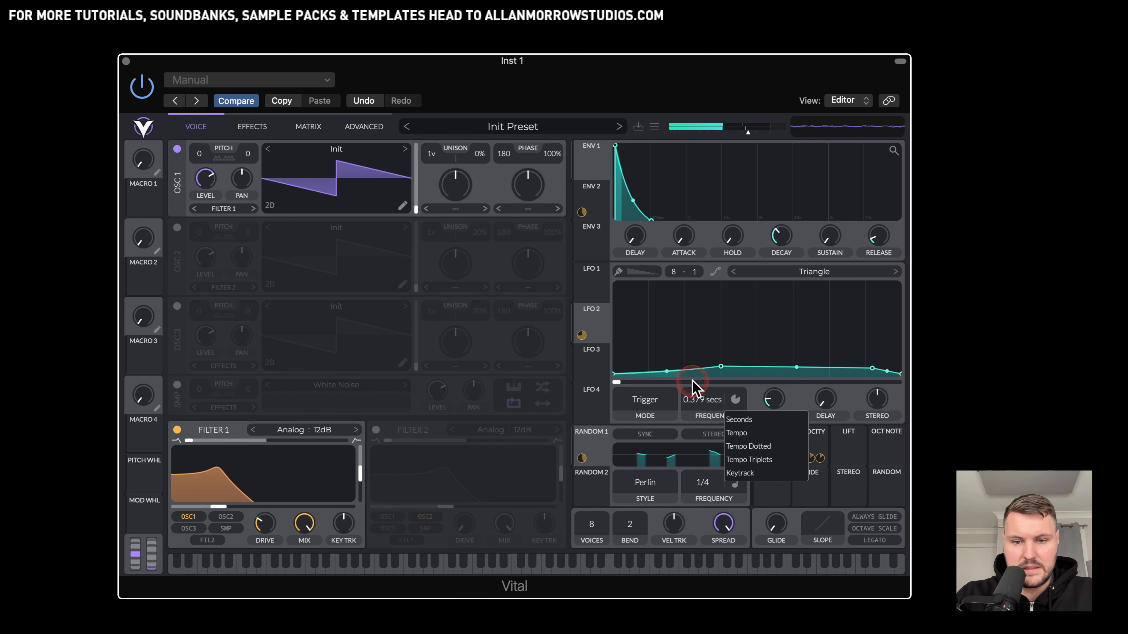
pyautogui.moveTo(727, 400); pyautogui.dragTo(708, 396)
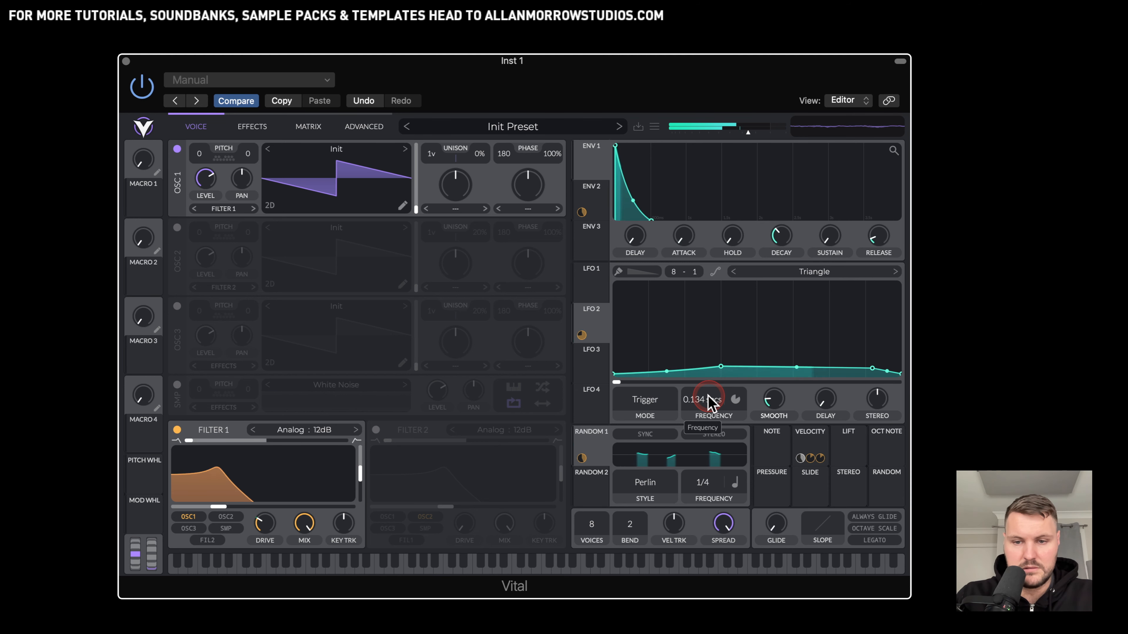
pyautogui.click(793, 371)
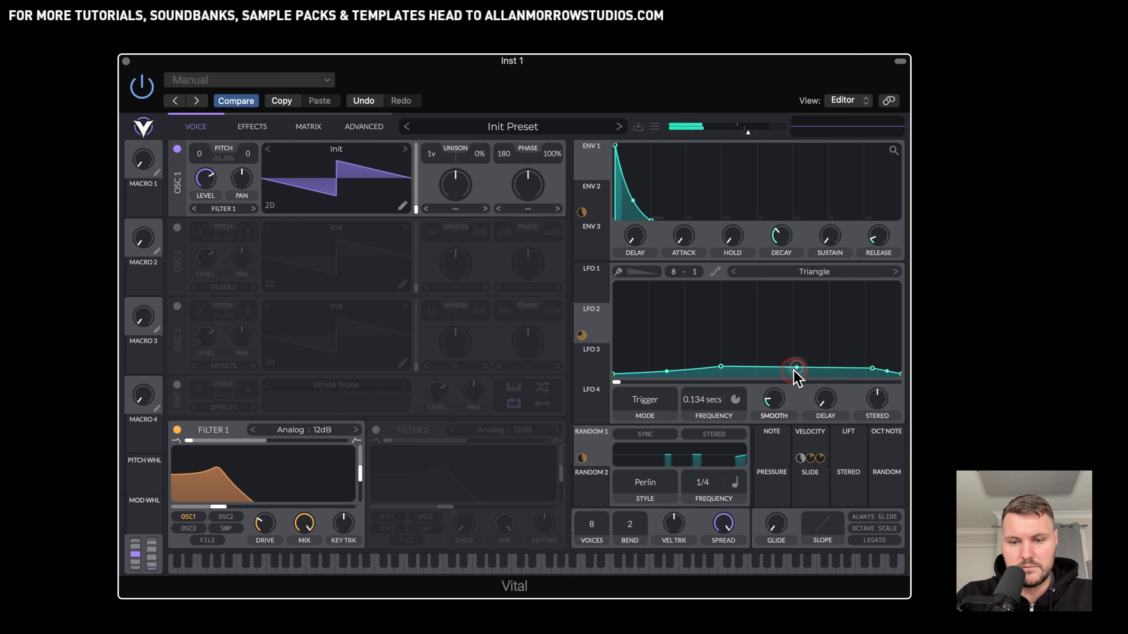
pyautogui.moveTo(722, 367); pyautogui.dragTo(723, 364)
pyautogui.click(795, 367)
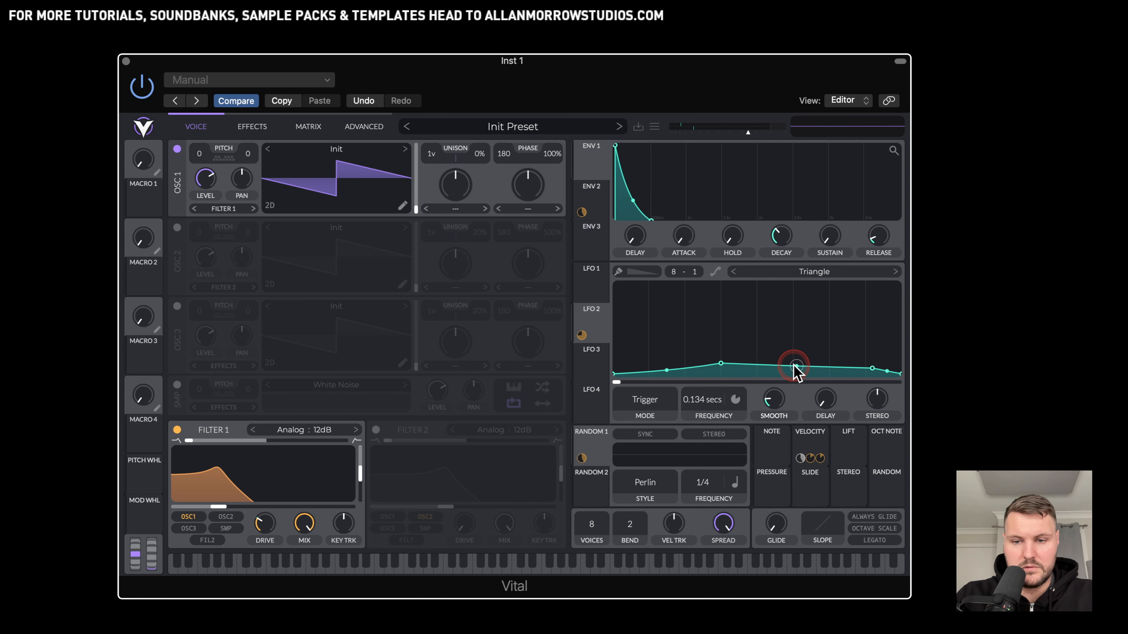
pyautogui.moveTo(795, 373); pyautogui.dragTo(782, 446)
pyautogui.moveTo(868, 365); pyautogui.dragTo(868, 376)
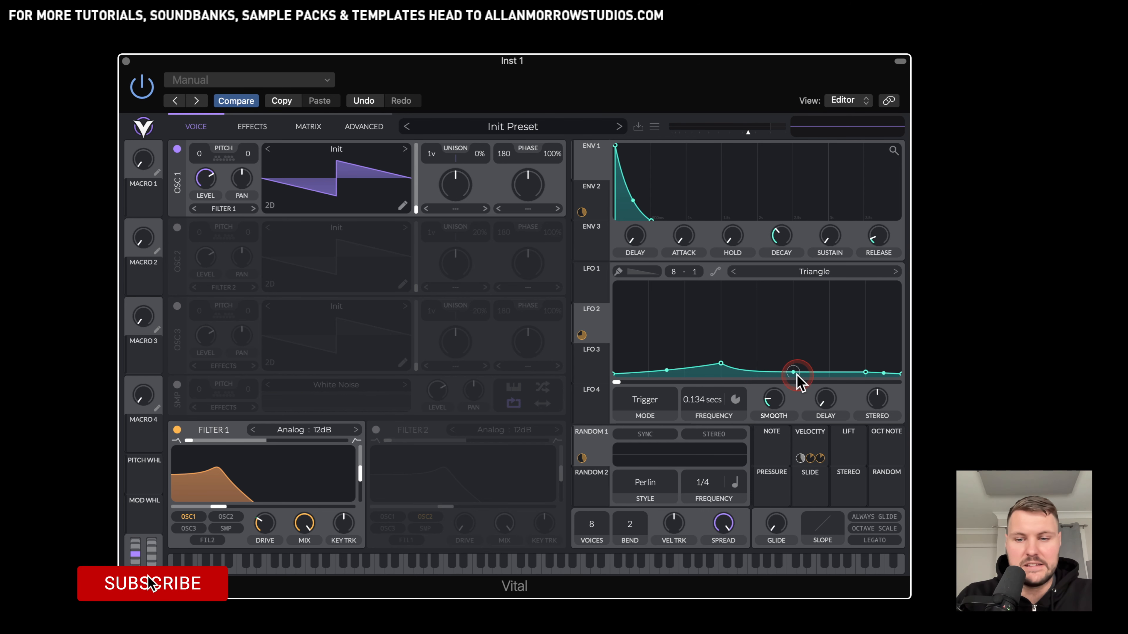
pyautogui.moveTo(864, 372); pyautogui.dragTo(842, 371)
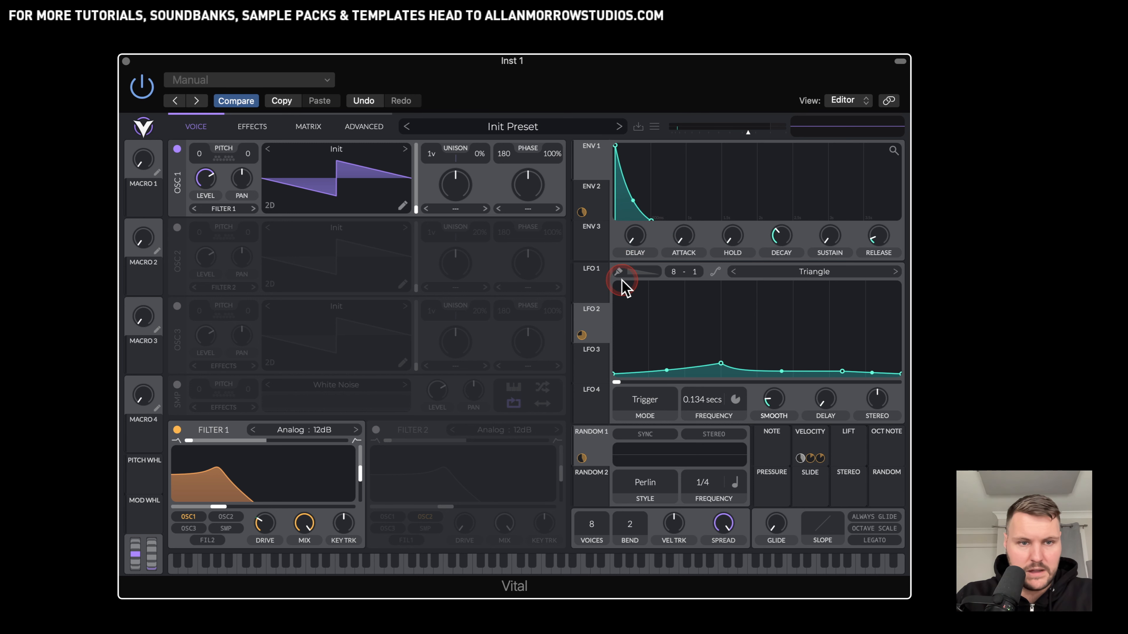
# Step: Shorten Envelope 1's decay slightly and set Envelope 2's decay to 0.148 secs
pyautogui.click(597, 200)
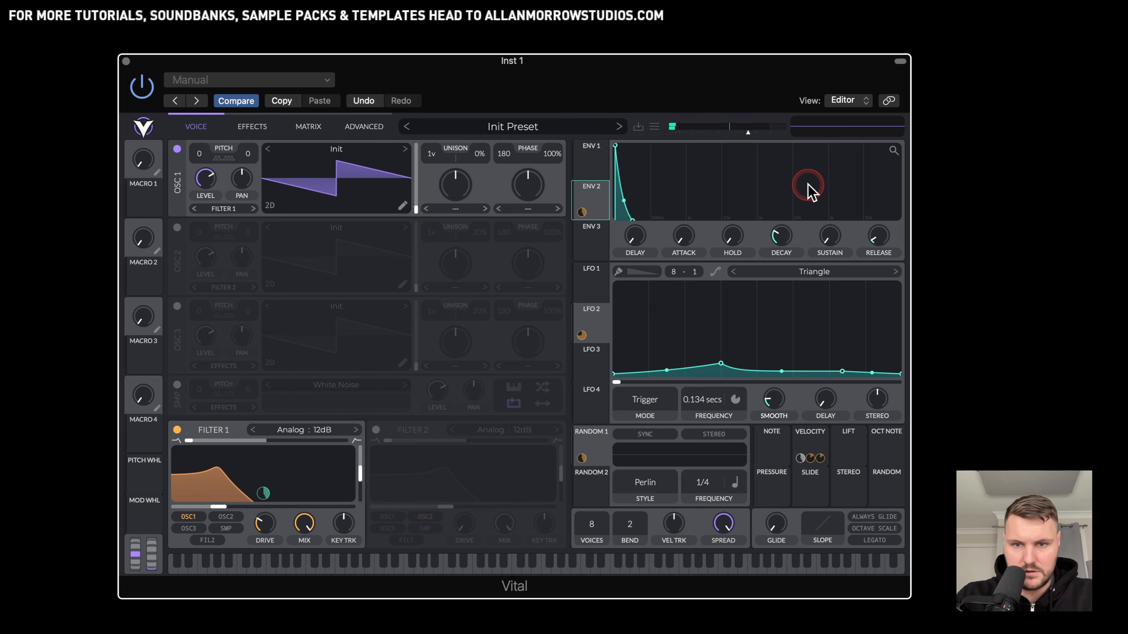
pyautogui.click(592, 165)
pyautogui.moveTo(787, 230); pyautogui.dragTo(781, 249)
pyautogui.click(595, 200)
pyautogui.click(778, 242)
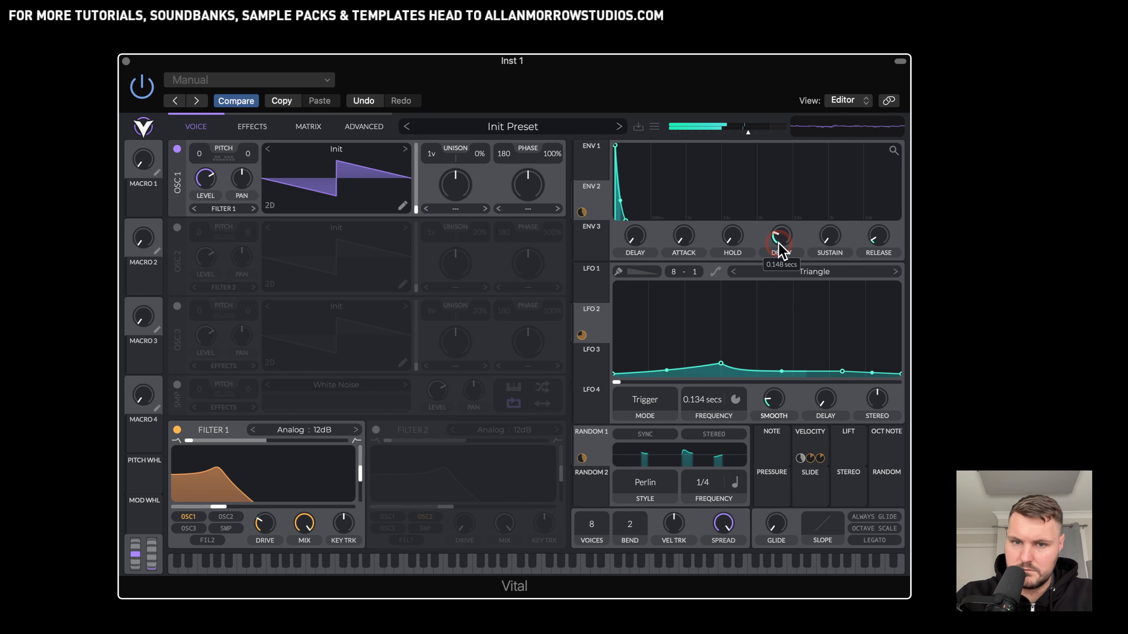
# Step: Fine-tune Filter 1's cutoff slightly lower and nudge up Envelope 2's modulation amount
pyautogui.moveTo(214, 505)
pyautogui.mouseDown()
pyautogui.moveTo(231, 505)
pyautogui.moveTo(217, 508)
pyautogui.mouseUp()
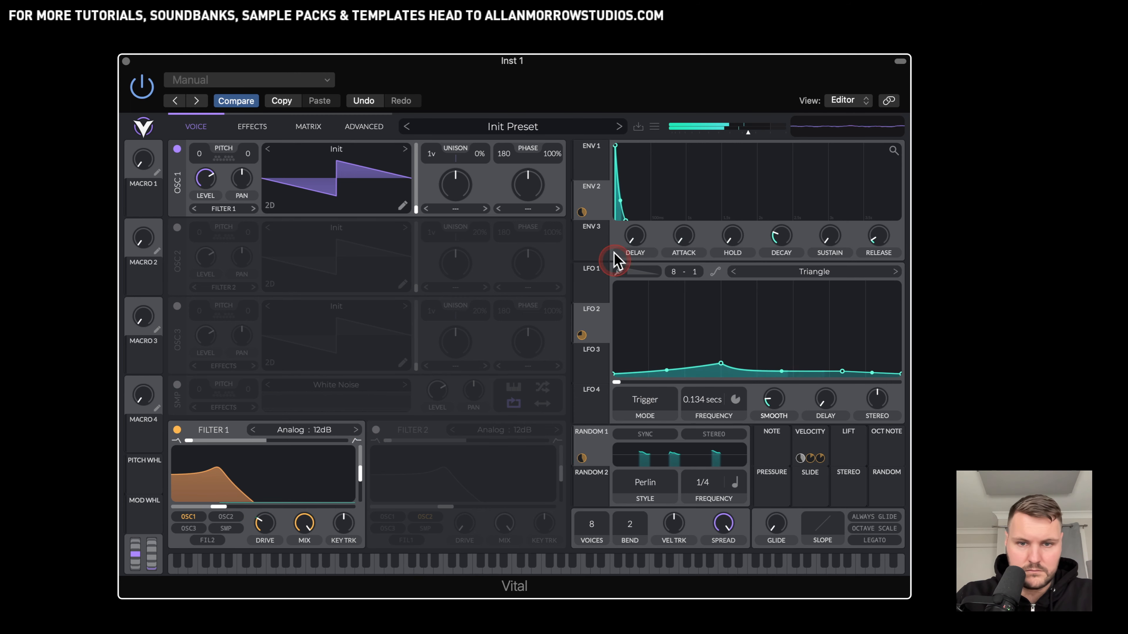
pyautogui.moveTo(583, 211); pyautogui.dragTo(582, 208)
pyautogui.click(219, 506)
pyautogui.moveTo(220, 504)
pyautogui.mouseDown()
pyautogui.moveTo(204, 507)
pyautogui.moveTo(215, 514)
pyautogui.mouseUp()
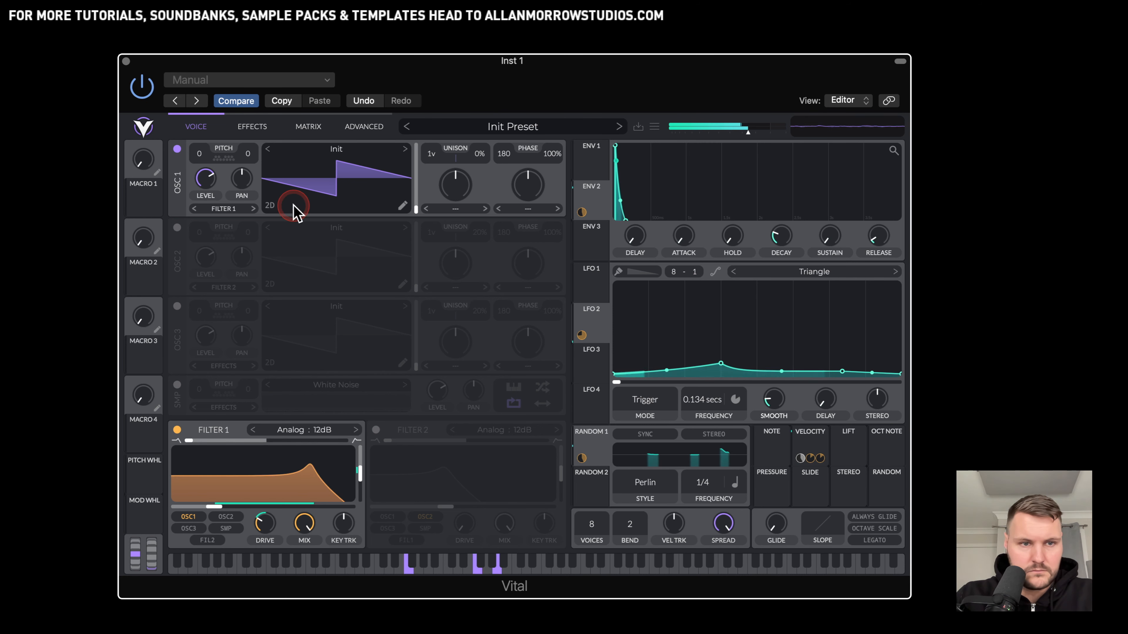
# Step: Cut the reverb's high end by lowering its high shelf's gain and fine-tuning the shelf's cutoff
pyautogui.click(249, 128)
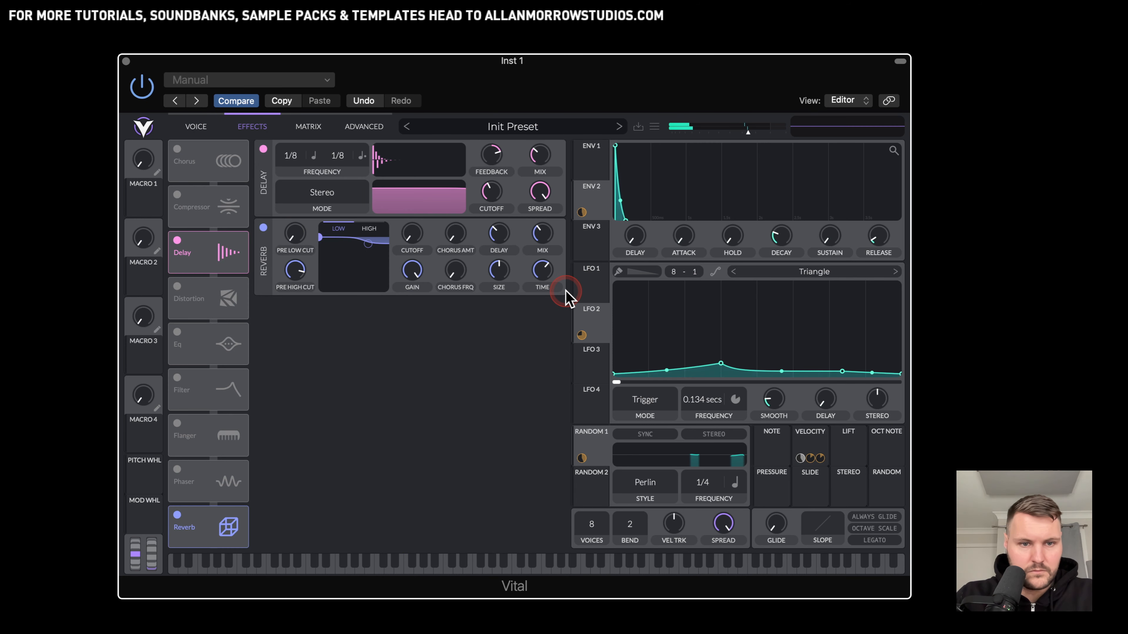
pyautogui.click(380, 227)
pyautogui.moveTo(368, 243); pyautogui.dragTo(382, 270)
pyautogui.moveTo(414, 235); pyautogui.dragTo(416, 241)
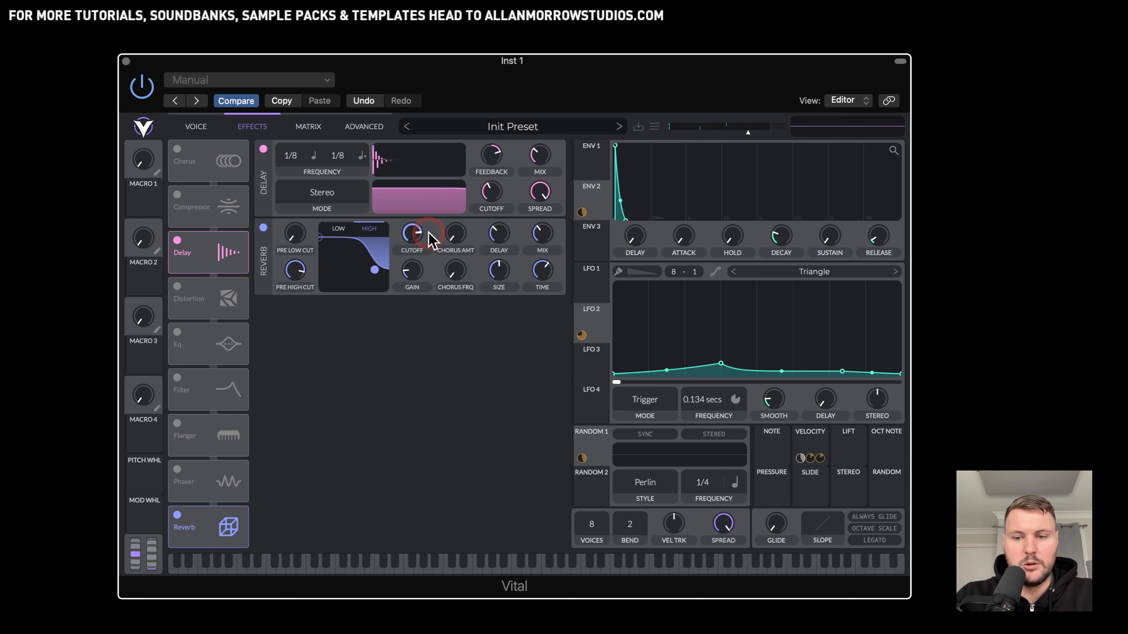
pyautogui.moveTo(409, 242); pyautogui.dragTo(410, 240)
pyautogui.click(507, 247)
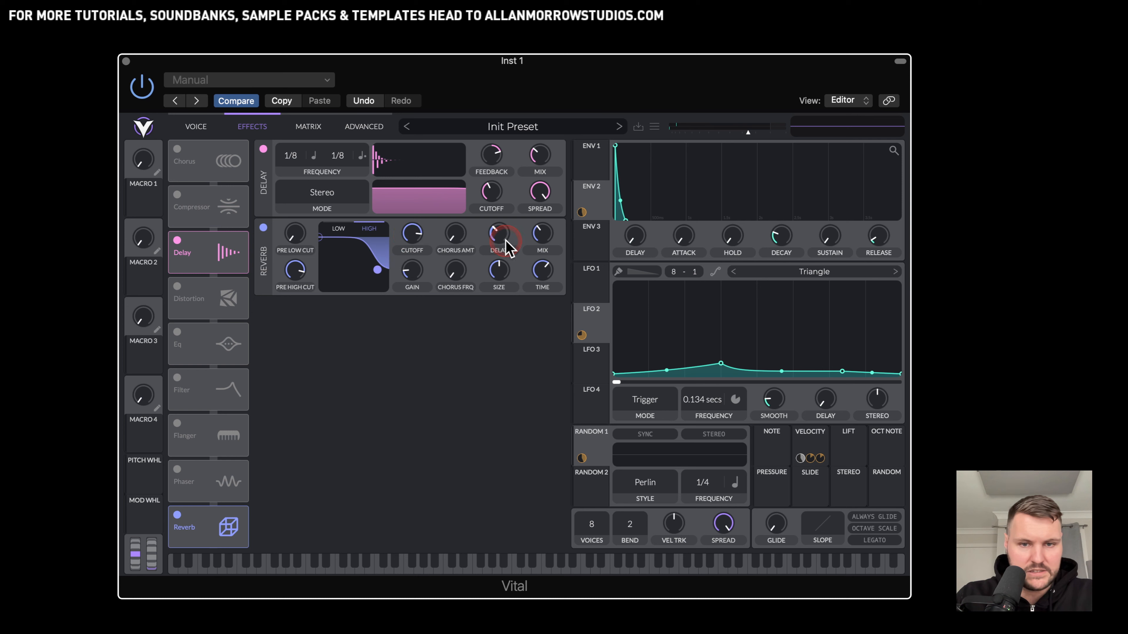
pyautogui.click(413, 243)
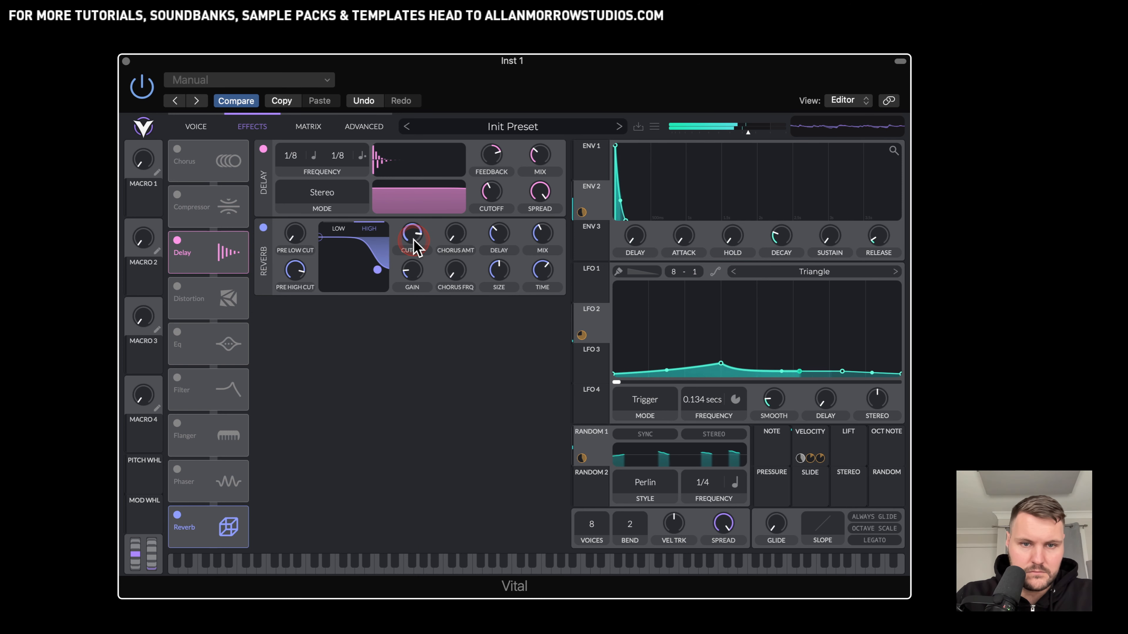
# Step: Bypass and re-enable the reverb to compare, and set its delay to 0.100 secs and time to about 4.420 secs
pyautogui.click(265, 228)
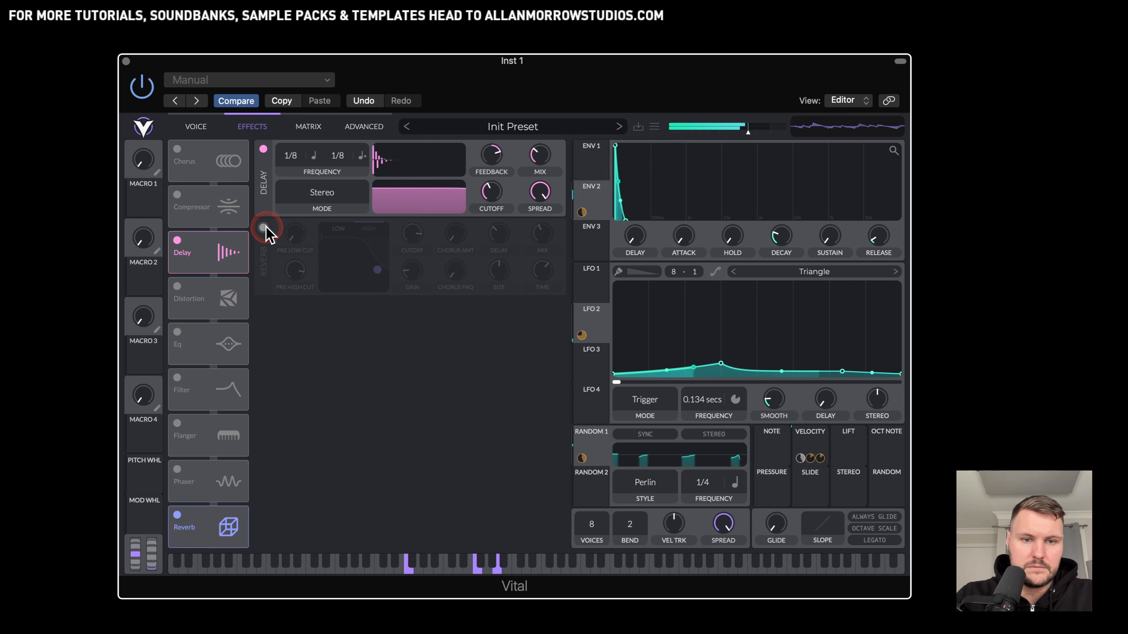
pyautogui.click(263, 228)
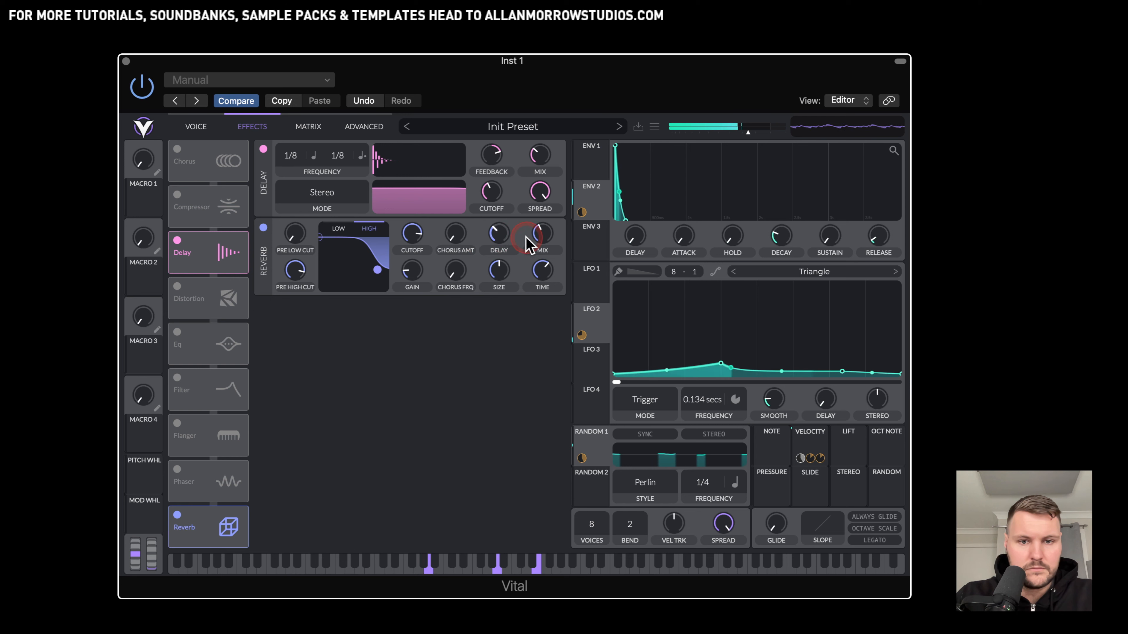
pyautogui.click(501, 237)
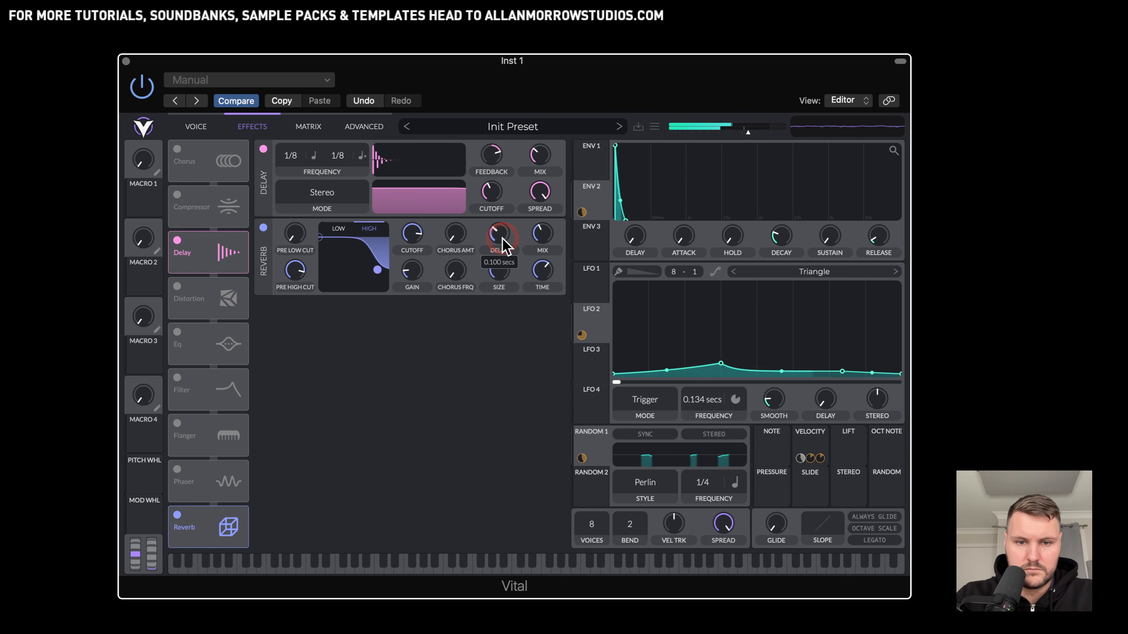
pyautogui.click(552, 274)
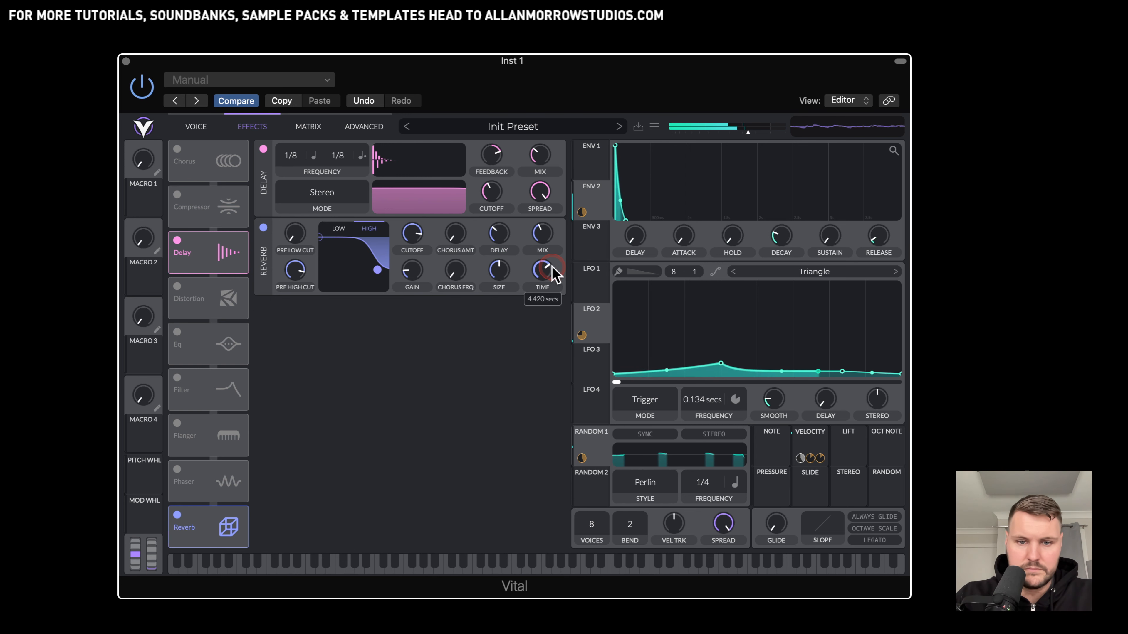
# Step: Return to the voice settings and fine-tune Filter 1's cutoff
pyautogui.click(228, 162)
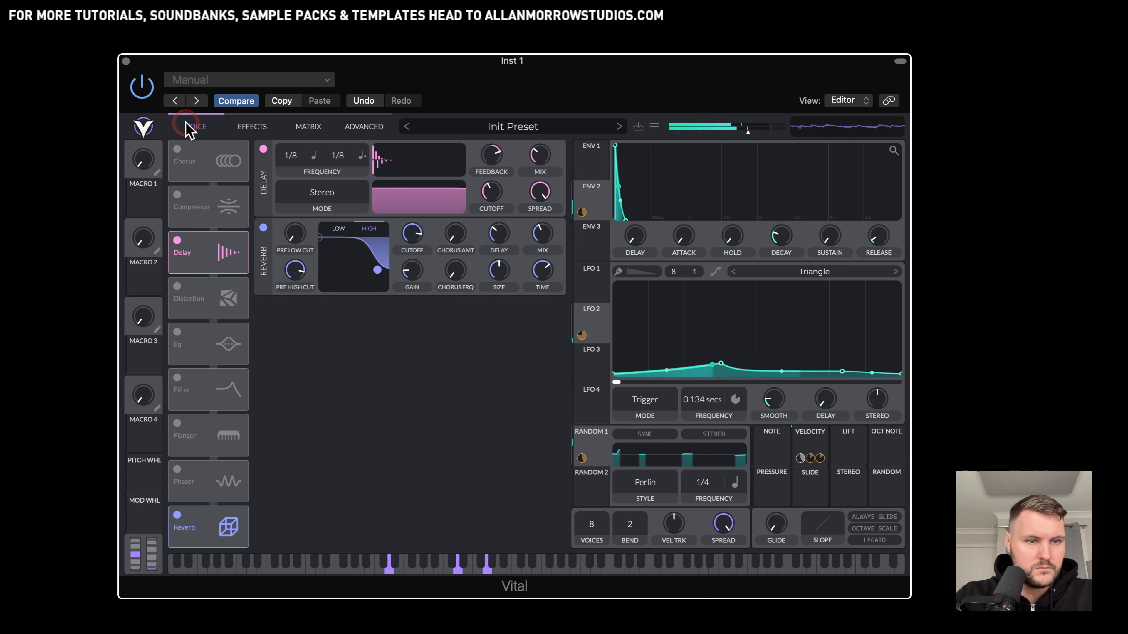
pyautogui.click(196, 126)
pyautogui.moveTo(215, 507)
pyautogui.mouseDown()
pyautogui.moveTo(194, 505)
pyautogui.moveTo(238, 507)
pyautogui.moveTo(214, 511)
pyautogui.mouseUp()
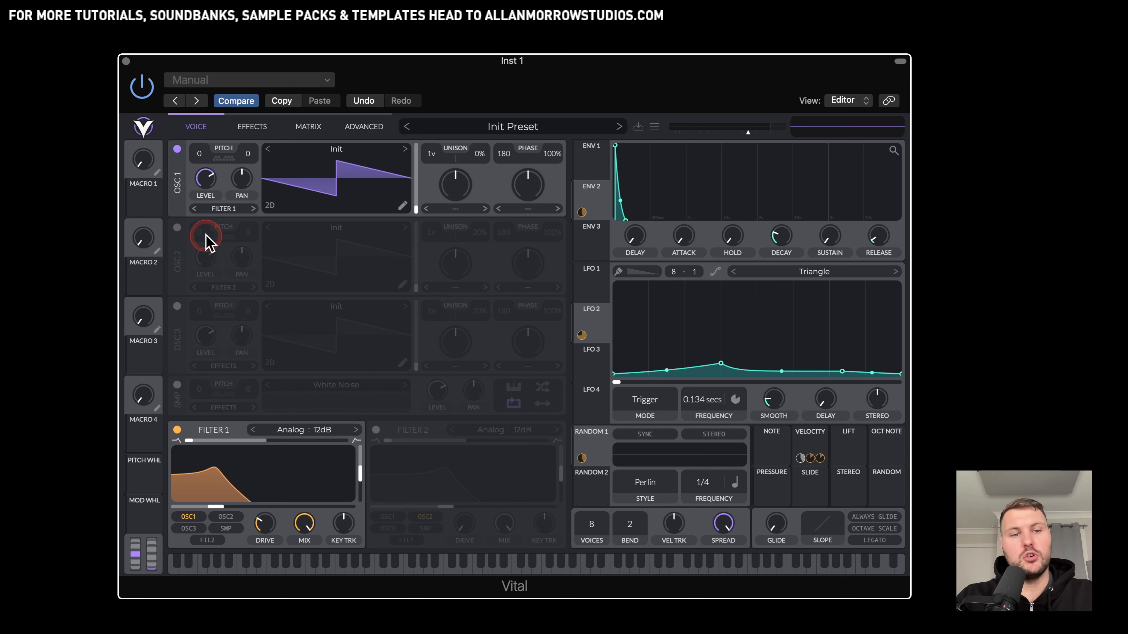
# Step: Enable Oscillator 2 and load the Brown Noise wavetable into it
pyautogui.click(177, 228)
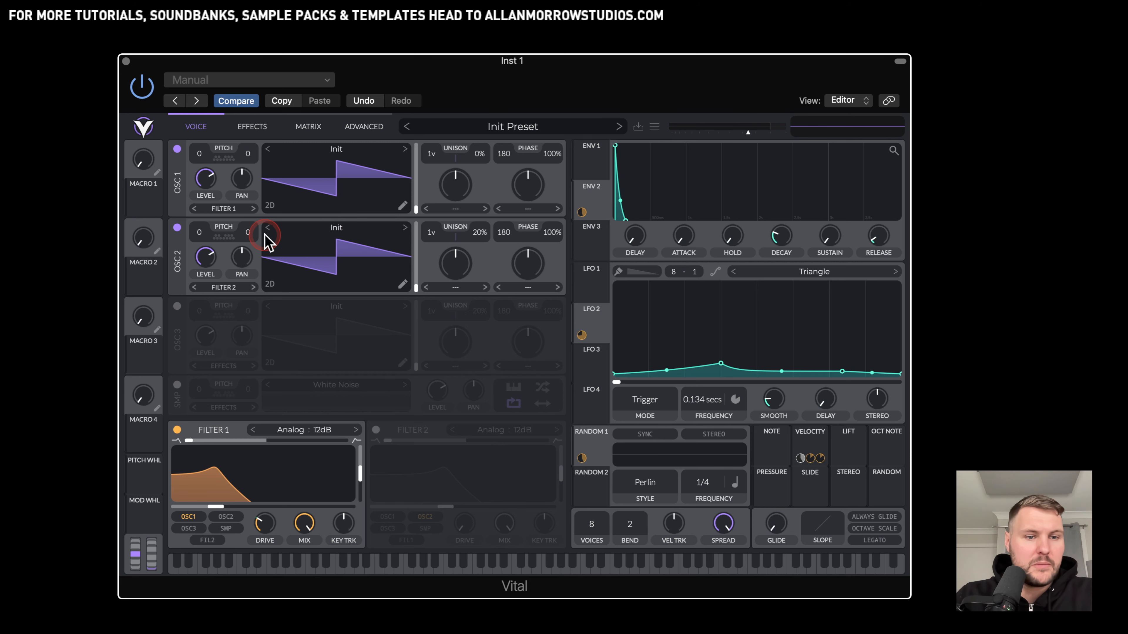
pyautogui.click(336, 228)
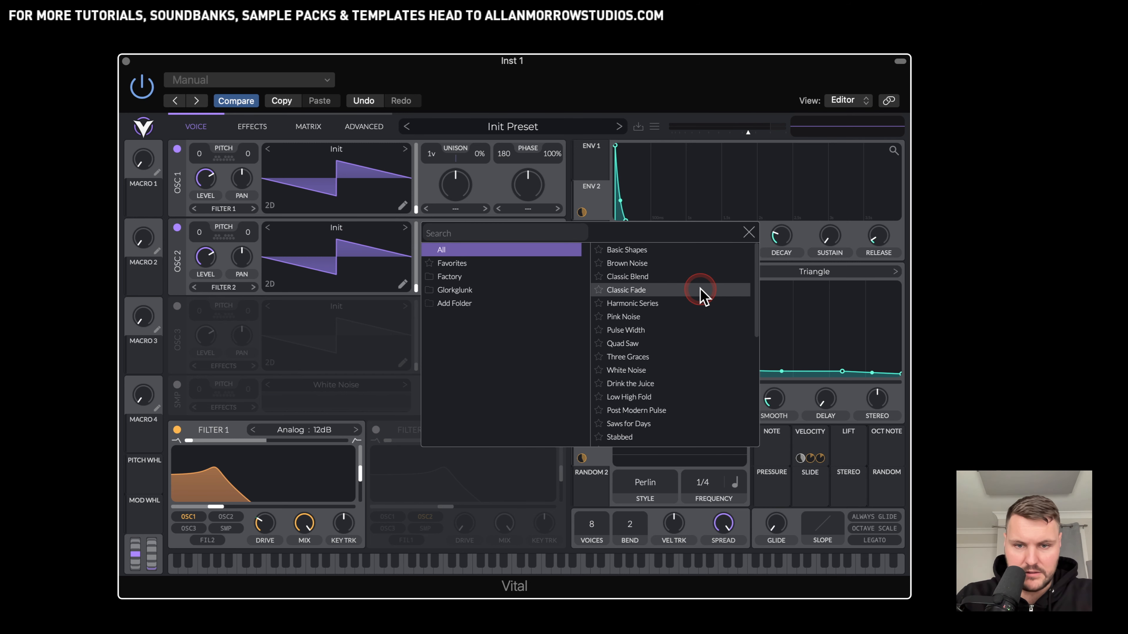
pyautogui.click(177, 173)
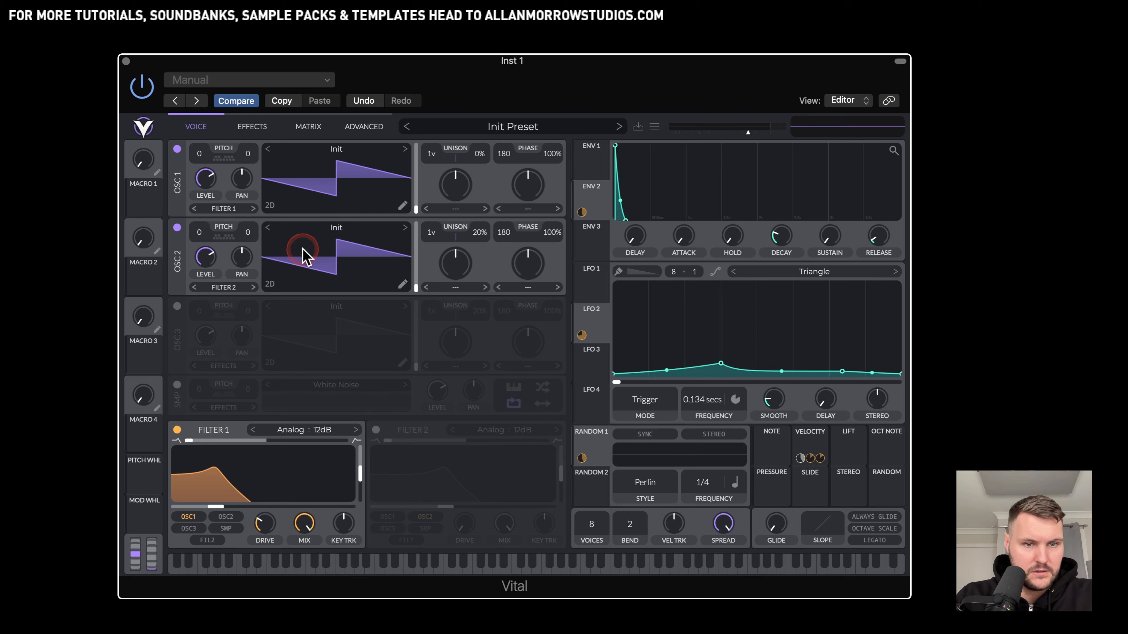
pyautogui.click(343, 228)
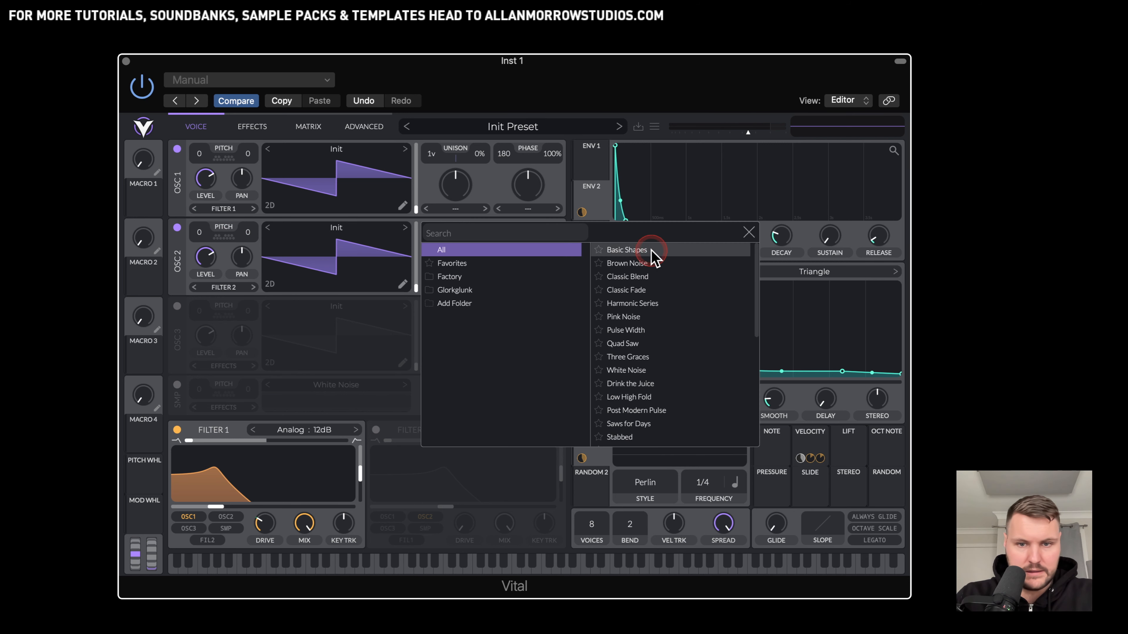
pyautogui.click(673, 263)
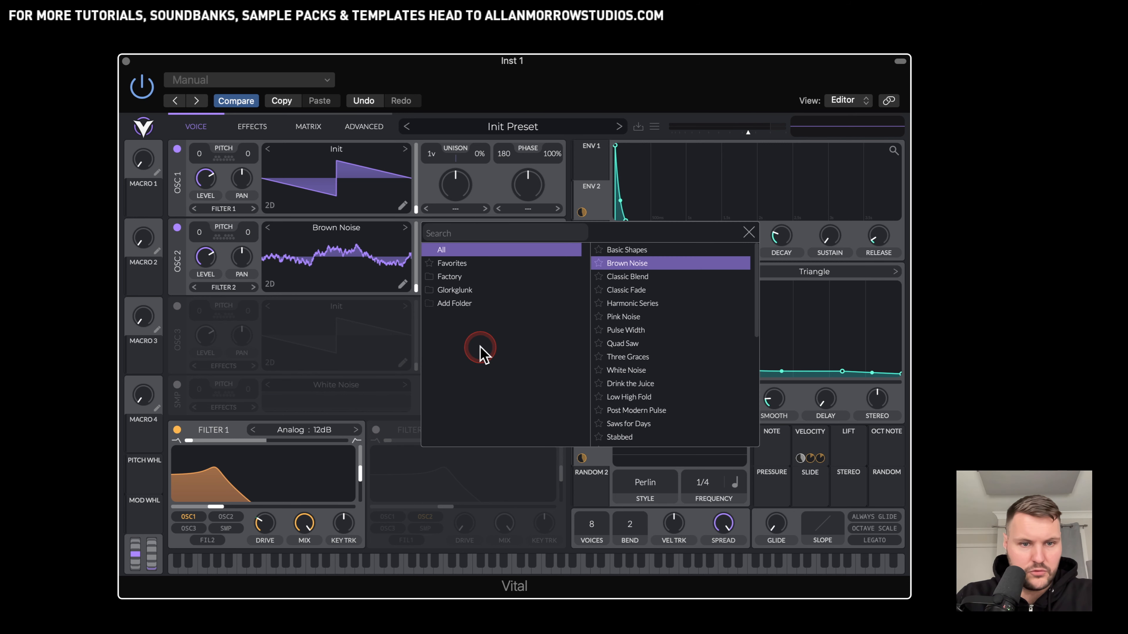
# Step: Turn on Filter 2 for Oscillator 2 and switch off Oscillator 1 to hear the noise layer alone
pyautogui.click(224, 288)
pyautogui.click(222, 314)
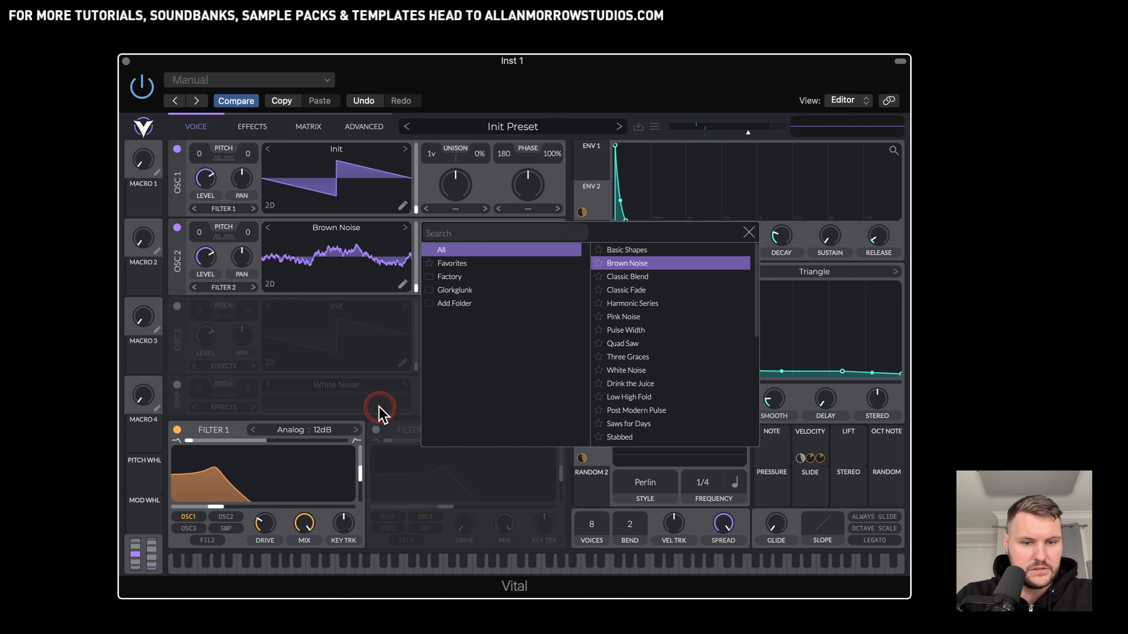
pyautogui.click(376, 429)
pyautogui.click(376, 430)
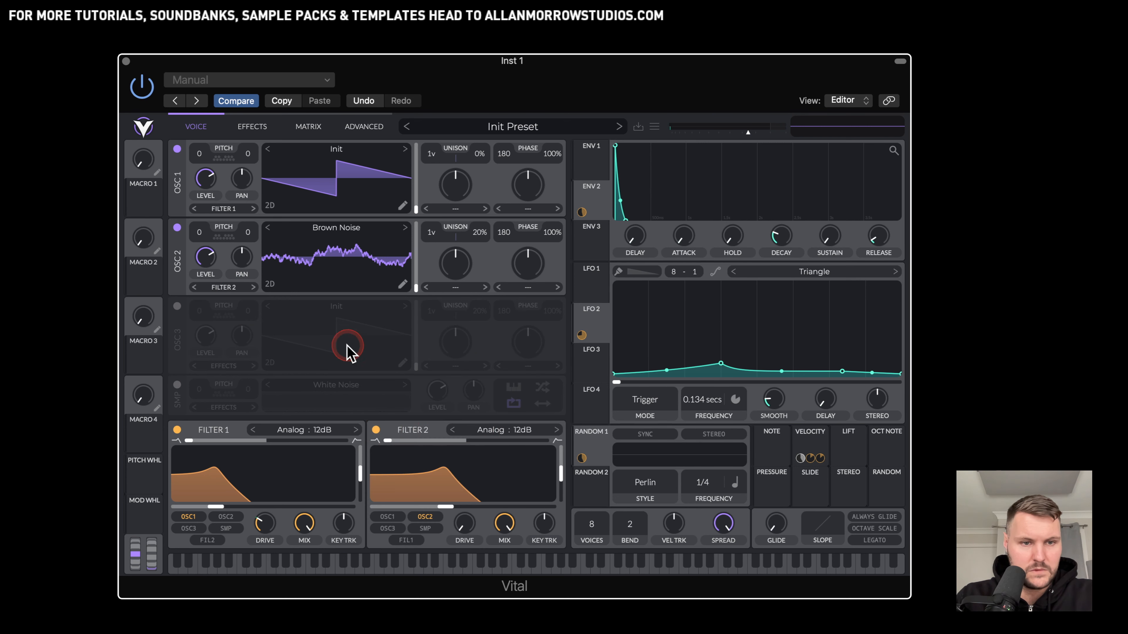
pyautogui.click(176, 150)
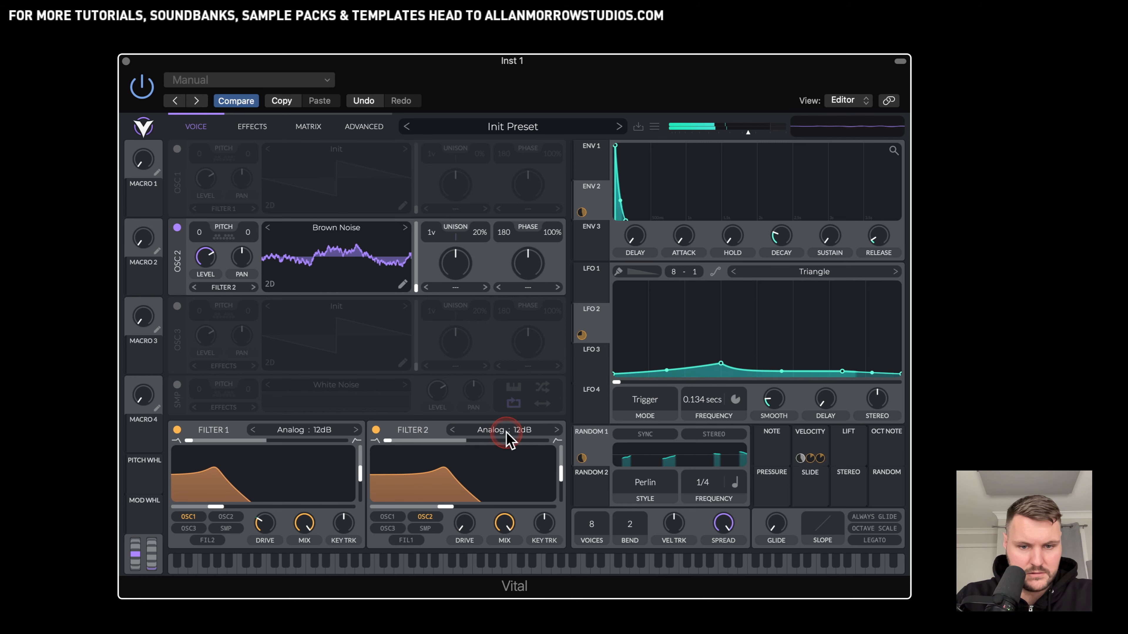
# Step: Change Filter 2's type to Analog B/P/N and raise its cutoff to about 23.31 semitones
pyautogui.click(520, 430)
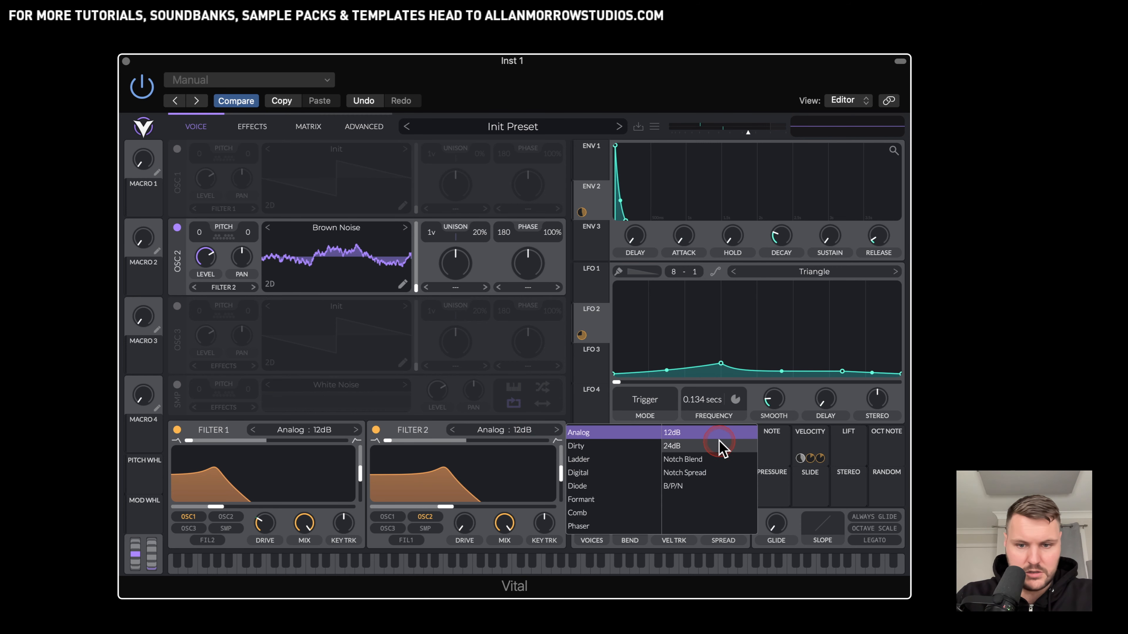
pyautogui.click(673, 486)
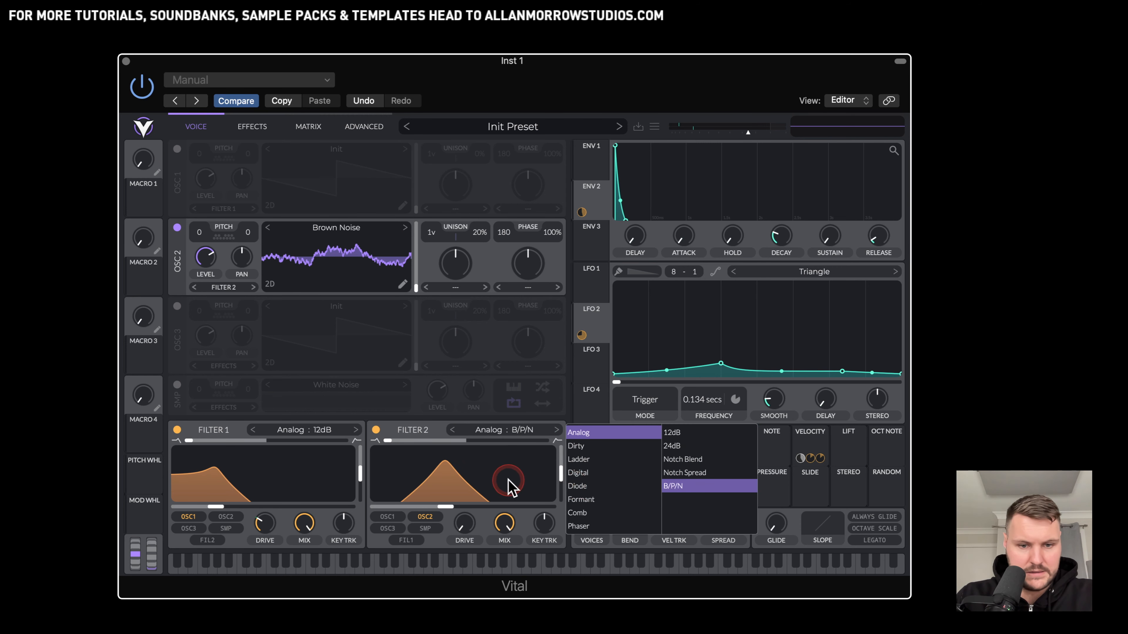
pyautogui.click(455, 506)
pyautogui.moveTo(456, 507); pyautogui.dragTo(477, 502)
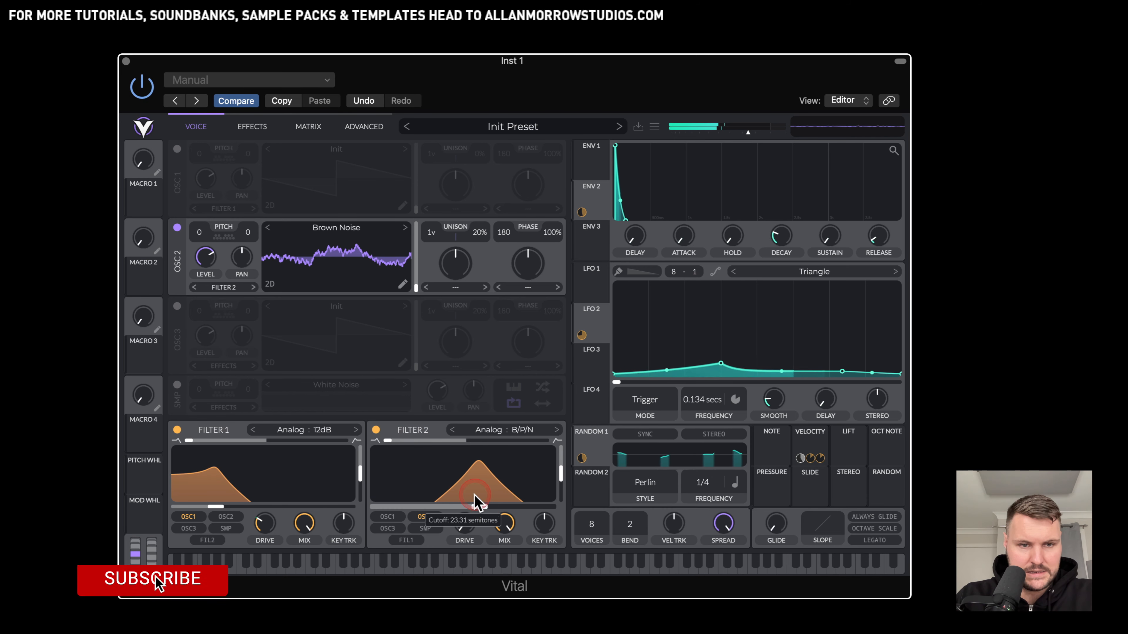
# Step: Set Oscillator 2's transpose to -12 semitones and assign Envelope 3 to its level
pyautogui.moveTo(200, 235); pyautogui.dragTo(209, 280)
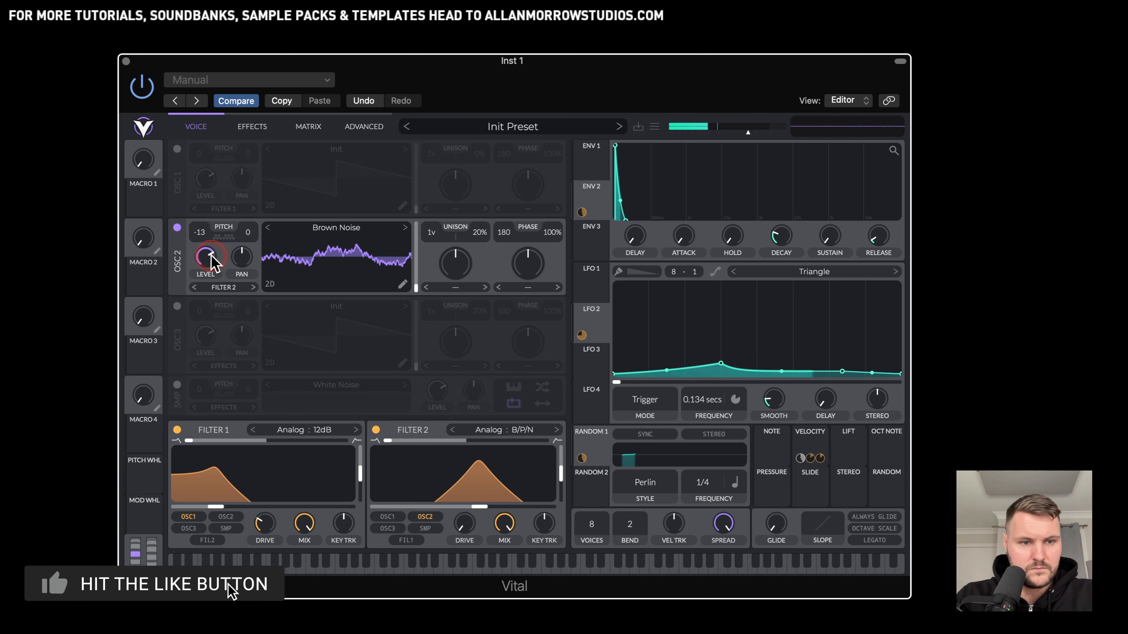
pyautogui.moveTo(202, 236); pyautogui.dragTo(204, 232)
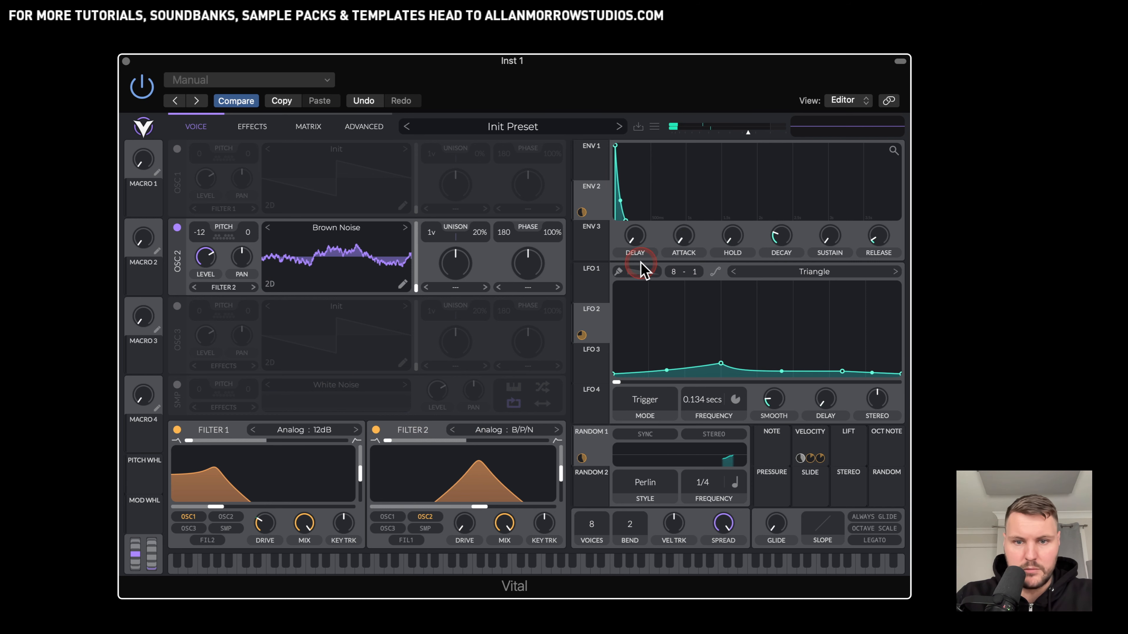
pyautogui.click(588, 242)
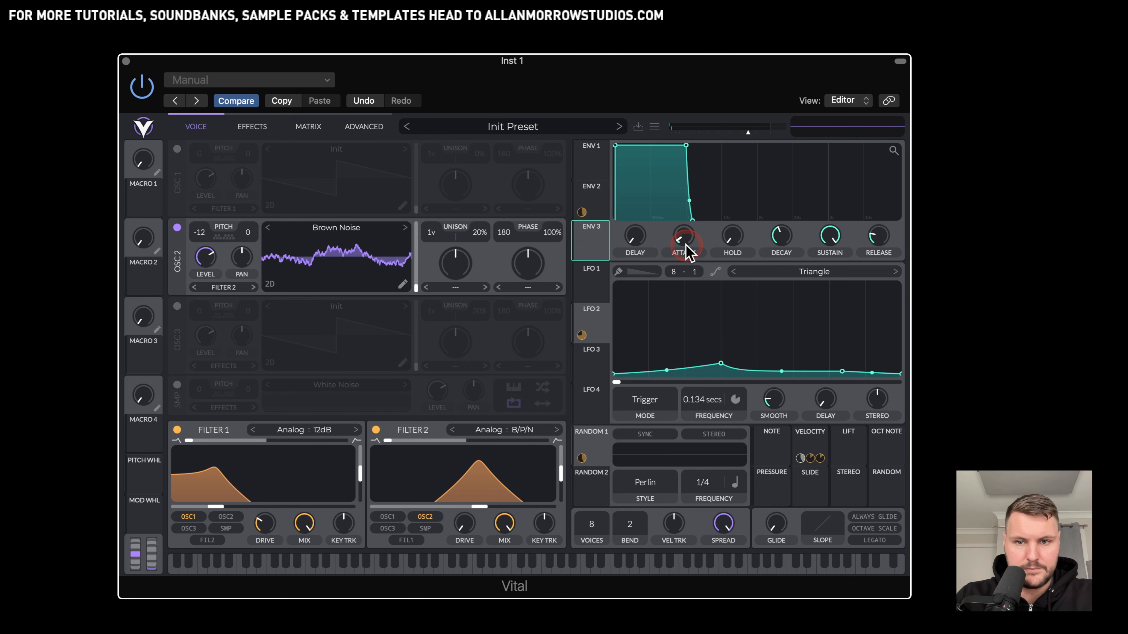
pyautogui.moveTo(595, 244); pyautogui.dragTo(203, 325)
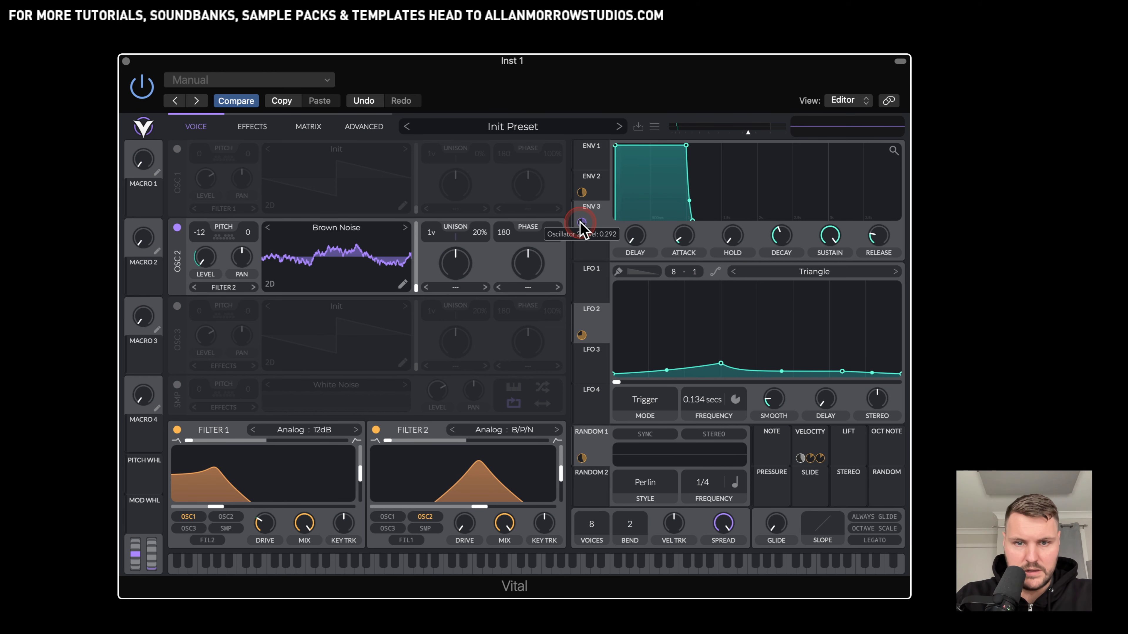
# Step: Shape Envelope 3 into a very short pluck with a fast decay and no sustain, and check it briefly with Oscillator 1 on
pyautogui.moveTo(775, 240); pyautogui.dragTo(786, 423)
pyautogui.moveTo(880, 234); pyautogui.dragTo(879, 241)
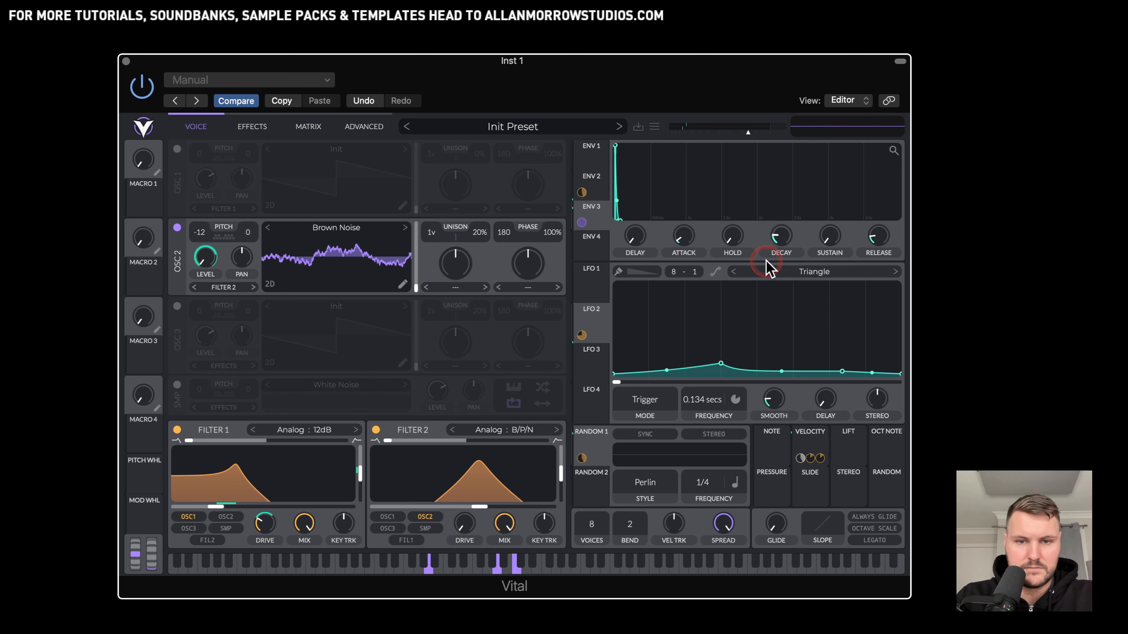
pyautogui.click(177, 149)
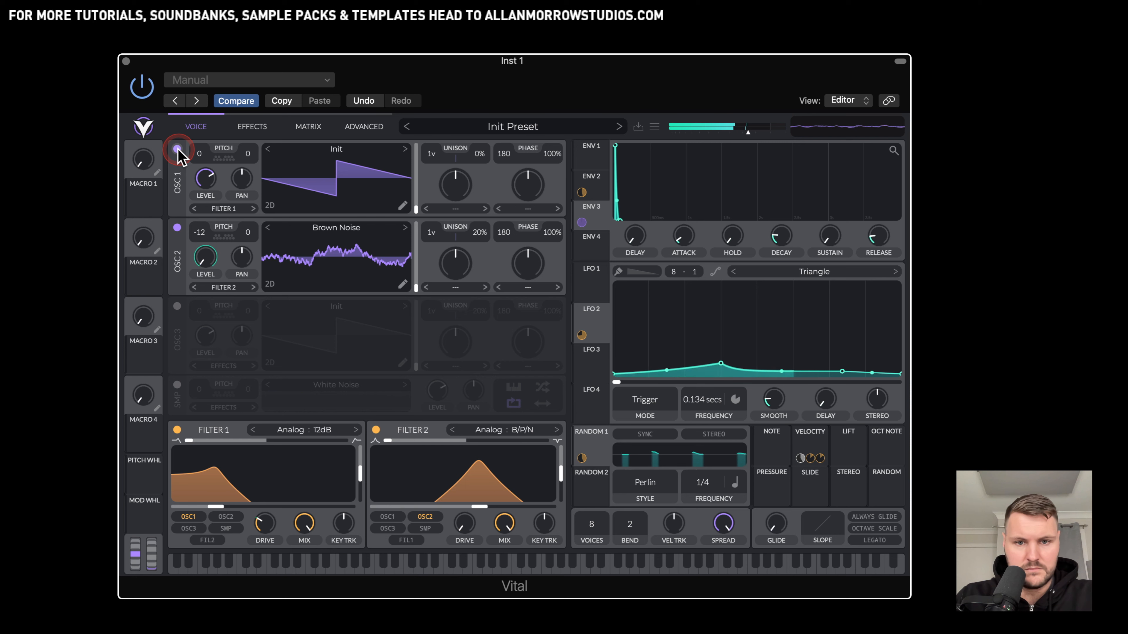
pyautogui.click(176, 149)
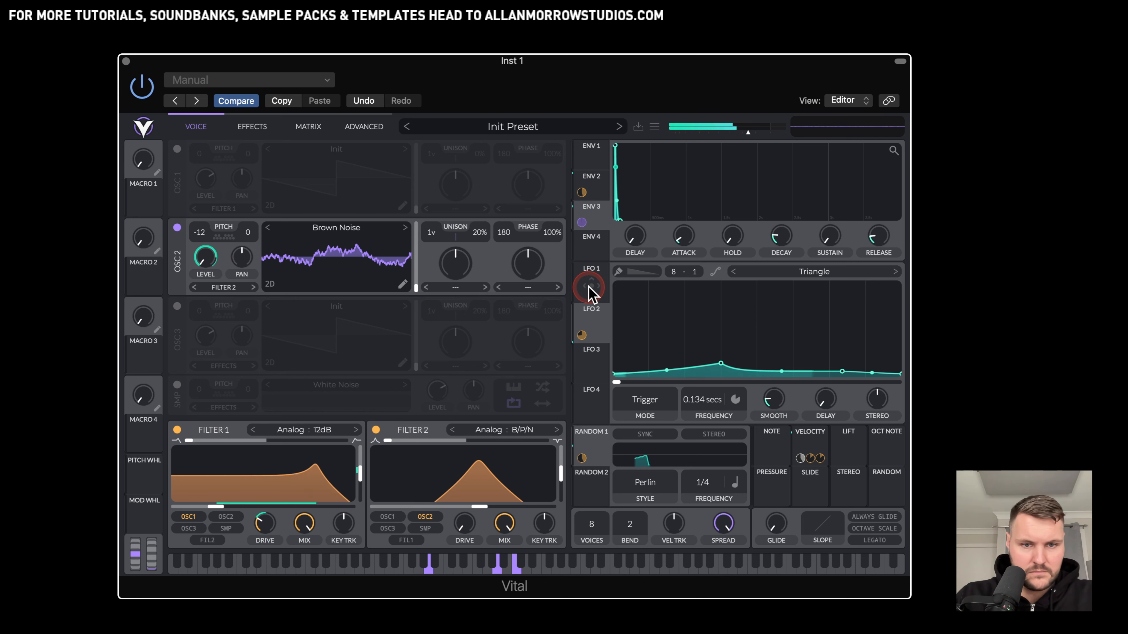
# Step: Change Oscillator 2's wavetable to Pink Noise and switch on Oscillator 1 to hear both layers together
pyautogui.click(405, 227)
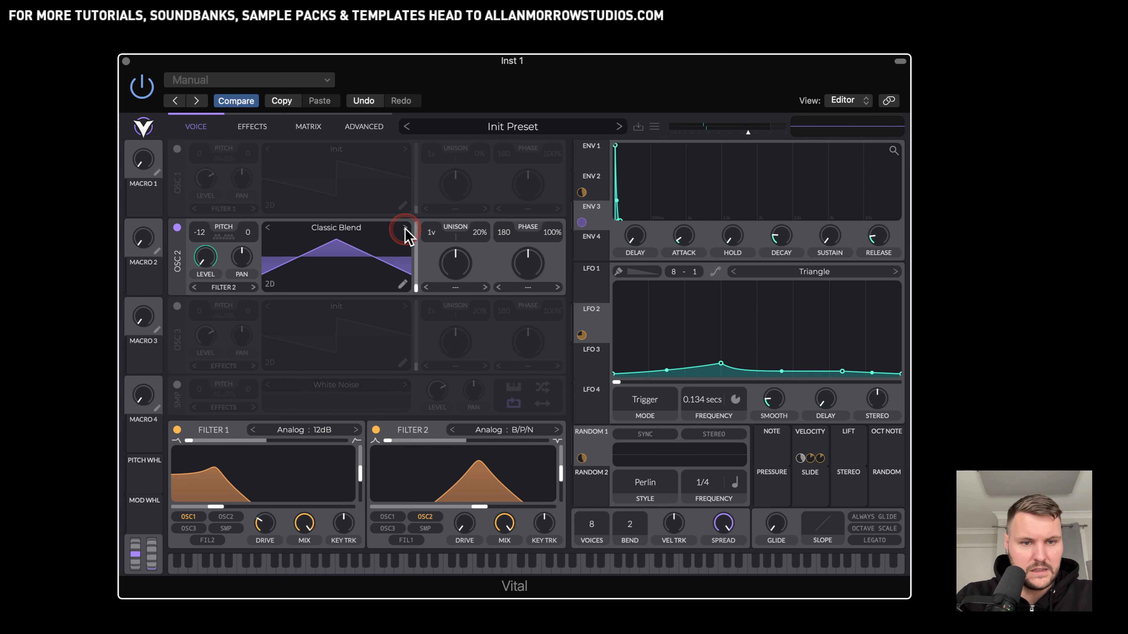
pyautogui.click(405, 228)
pyautogui.click(405, 228)
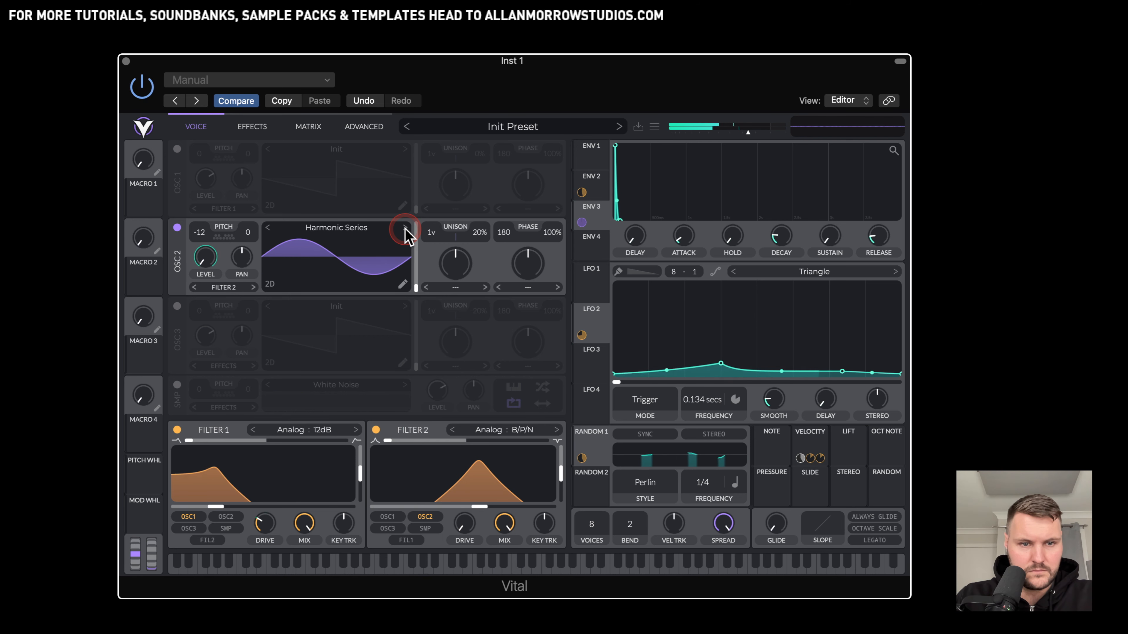
pyautogui.click(405, 228)
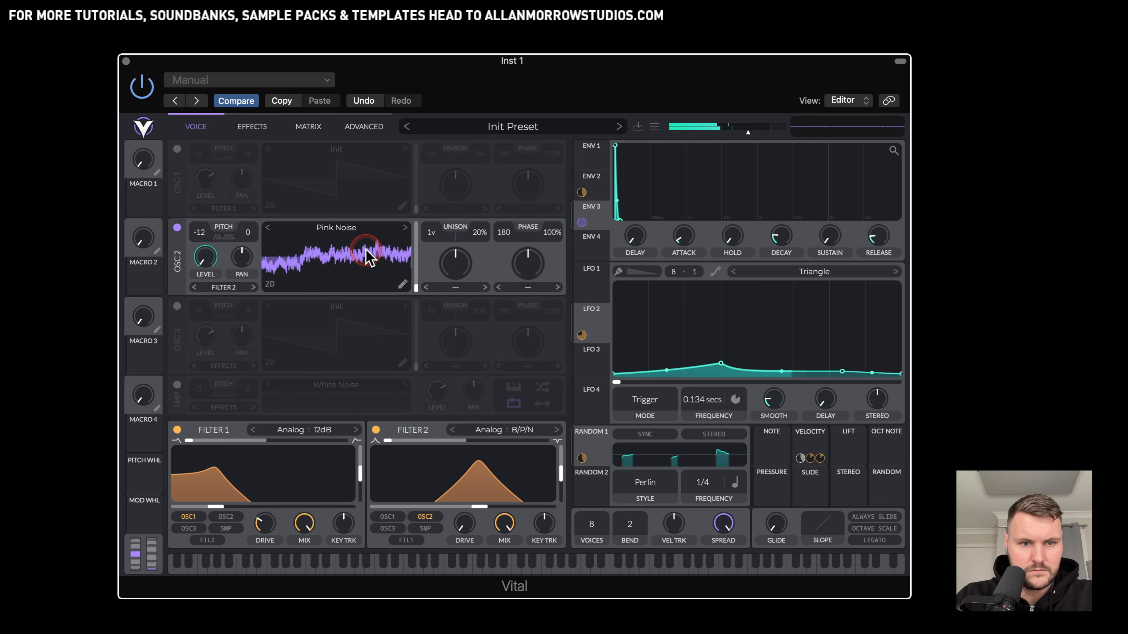
pyautogui.click(177, 150)
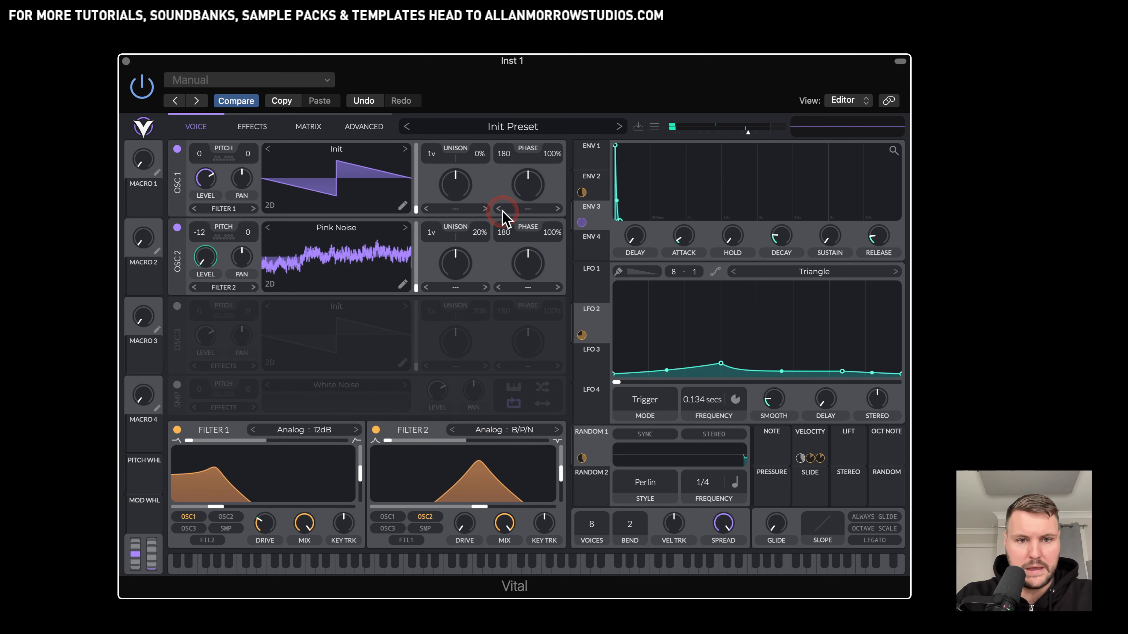
# Step: Isolate the noise layer by switching off Oscillator 1, lower Filter 2's cutoff slightly and fine-tune its resonance
pyautogui.click(177, 149)
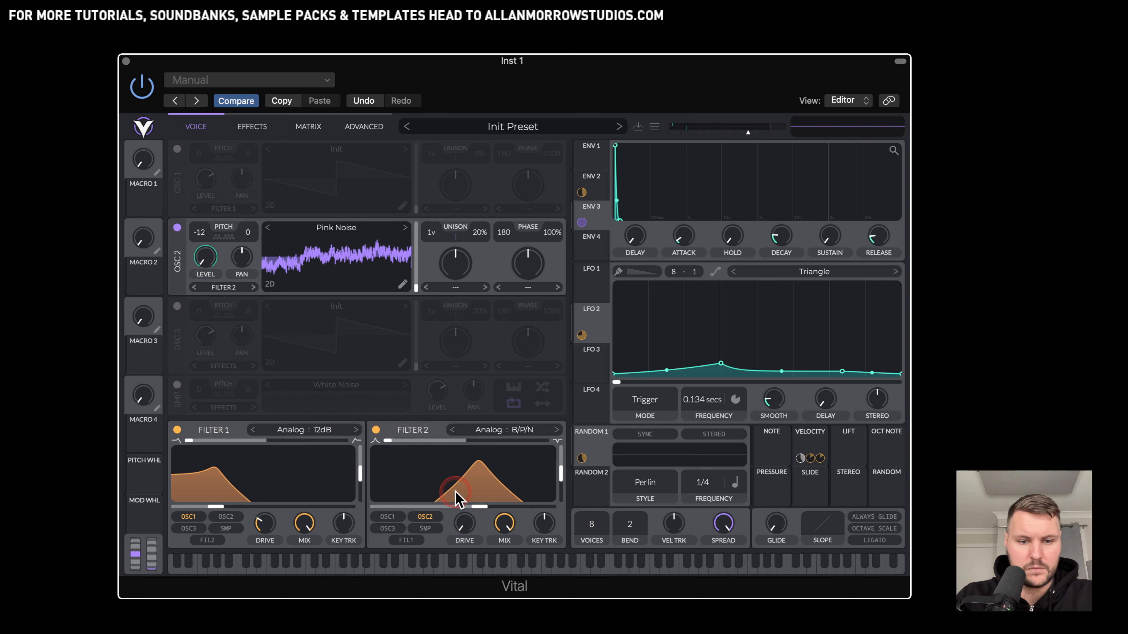
pyautogui.moveTo(478, 504)
pyautogui.mouseDown()
pyautogui.moveTo(508, 506)
pyautogui.moveTo(462, 507)
pyautogui.mouseUp()
pyautogui.click(561, 466)
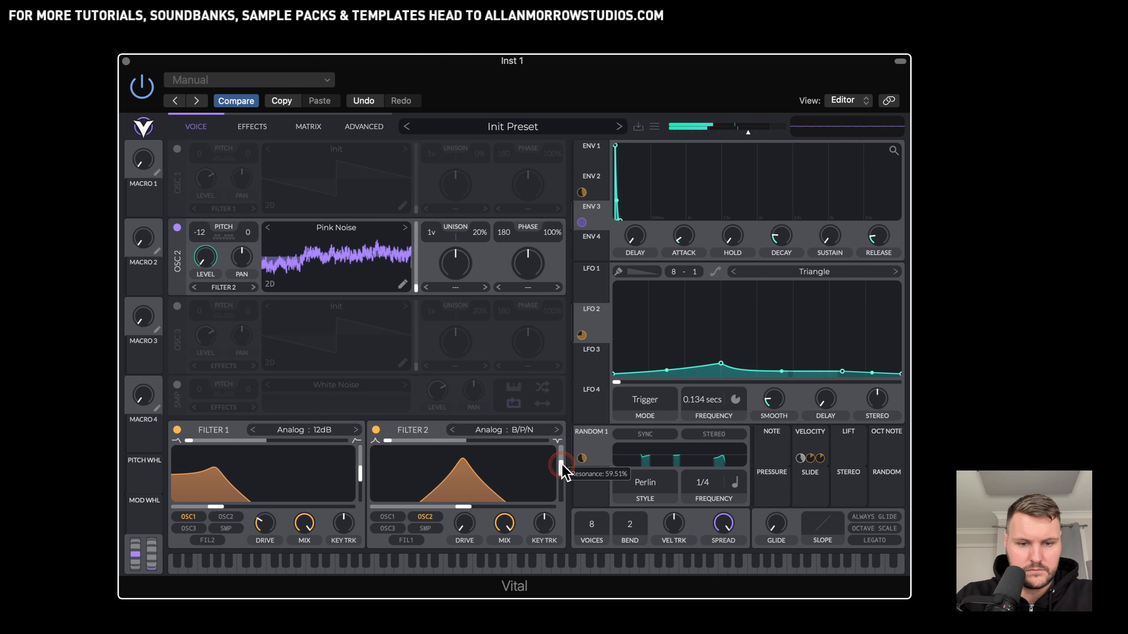
# Step: Audition Filter 2's Comb, Formant, Diode and Digital types on the noise, ending back on Analog B/P/N
pyautogui.click(524, 429)
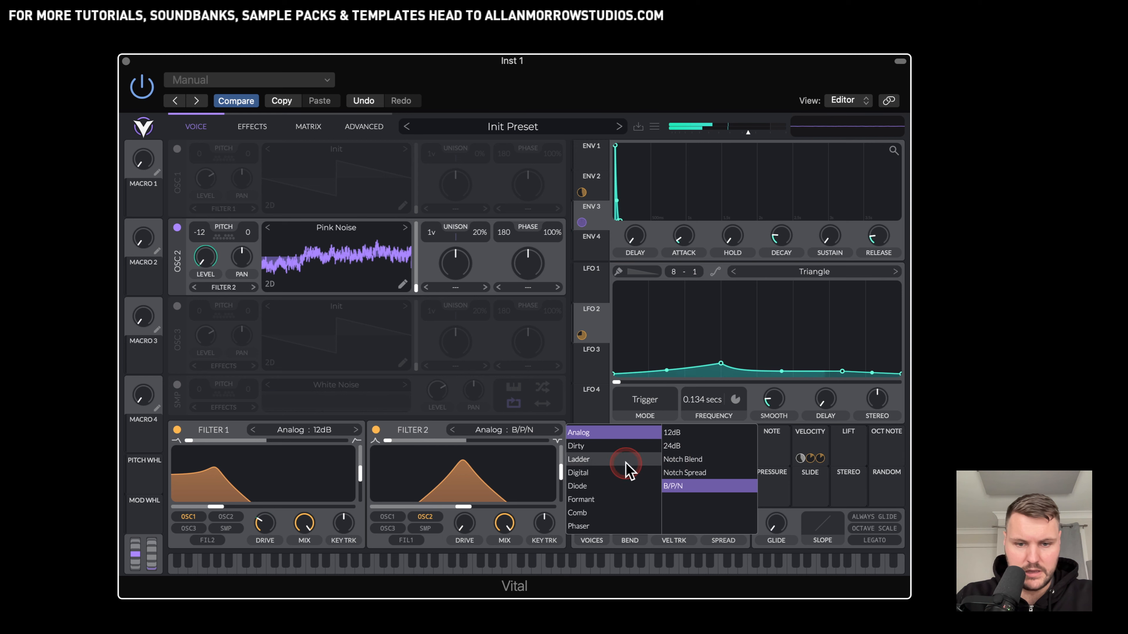
pyautogui.click(606, 514)
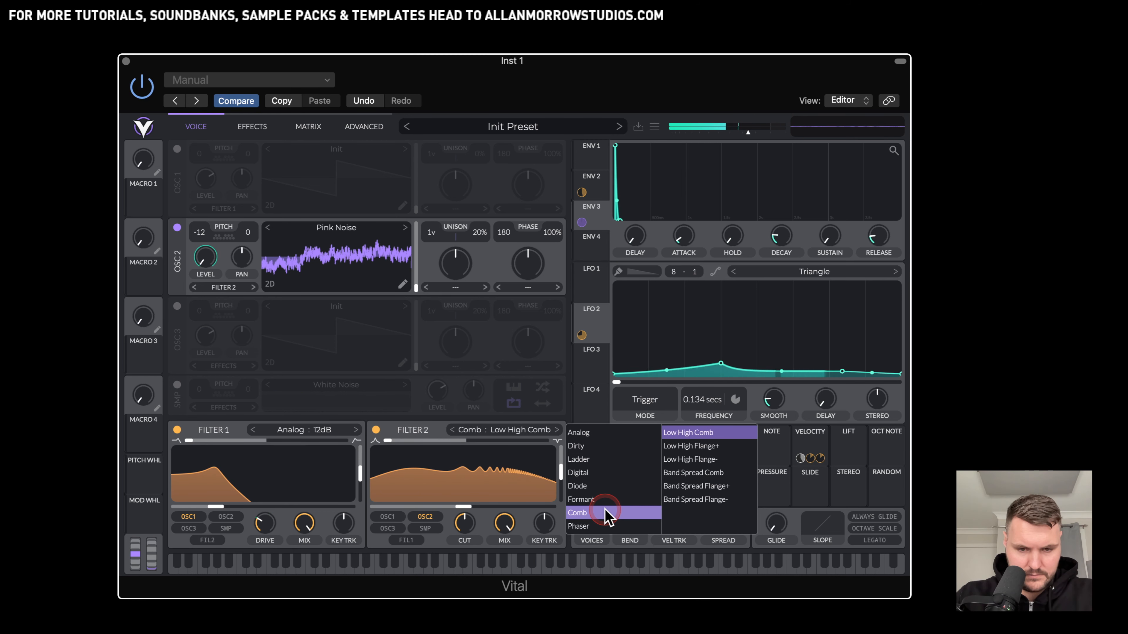
pyautogui.click(605, 499)
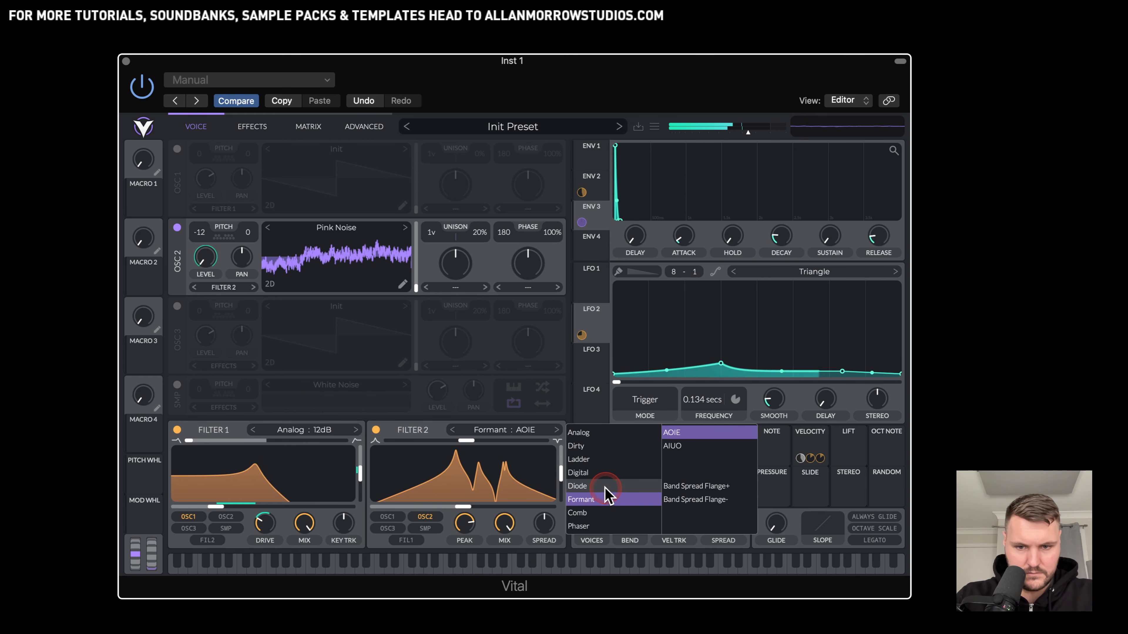
pyautogui.click(607, 487)
pyautogui.click(605, 473)
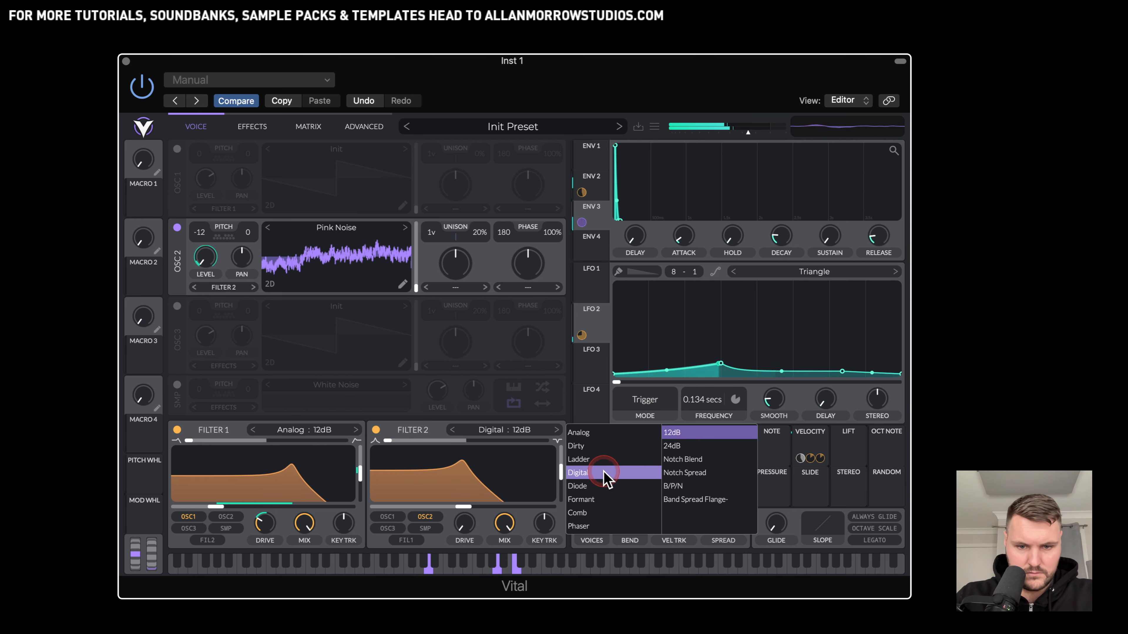
pyautogui.click(691, 459)
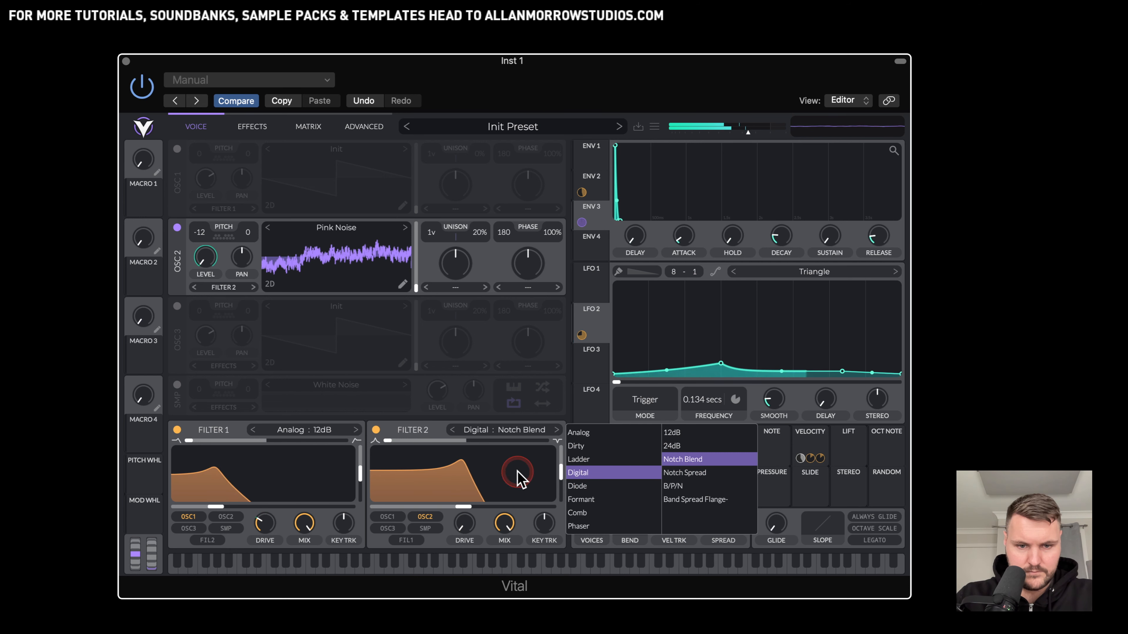
pyautogui.click(586, 433)
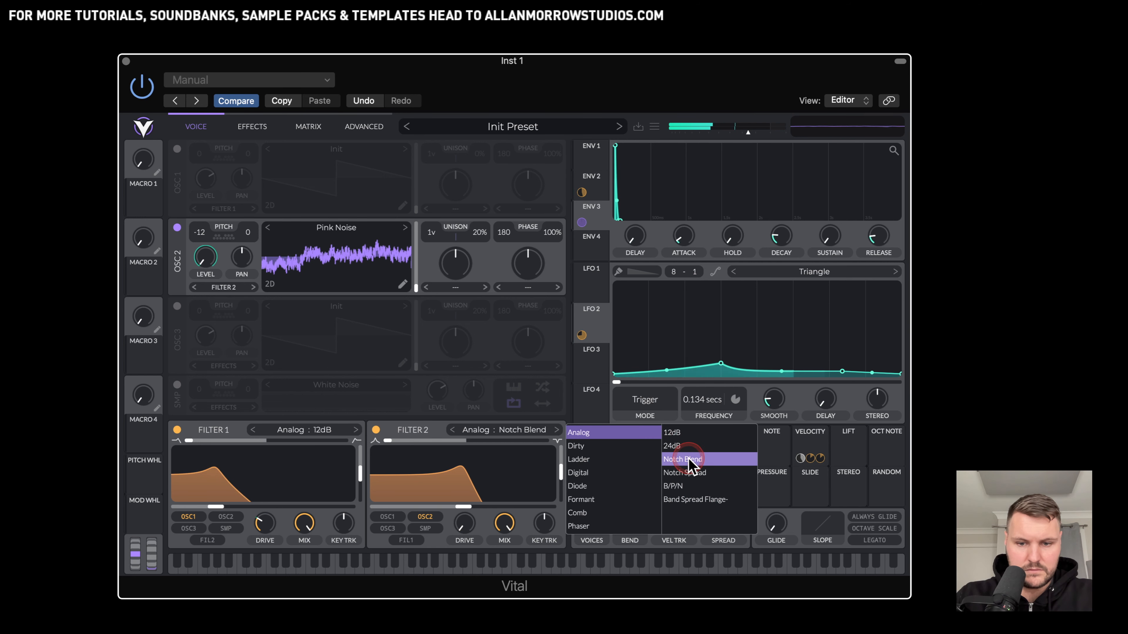
pyautogui.click(689, 485)
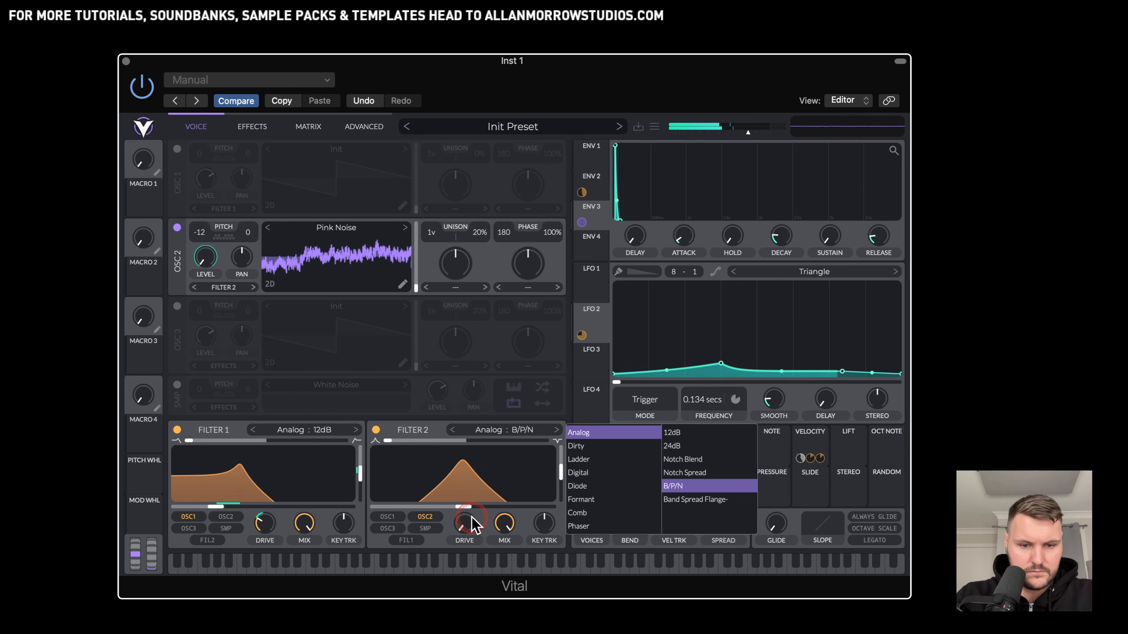
# Step: Switch Oscillator 1 back on and fine-tune Filter 2's cutoff to about 7.1 semitones
pyautogui.click(466, 508)
pyautogui.moveTo(469, 509); pyautogui.dragTo(460, 508)
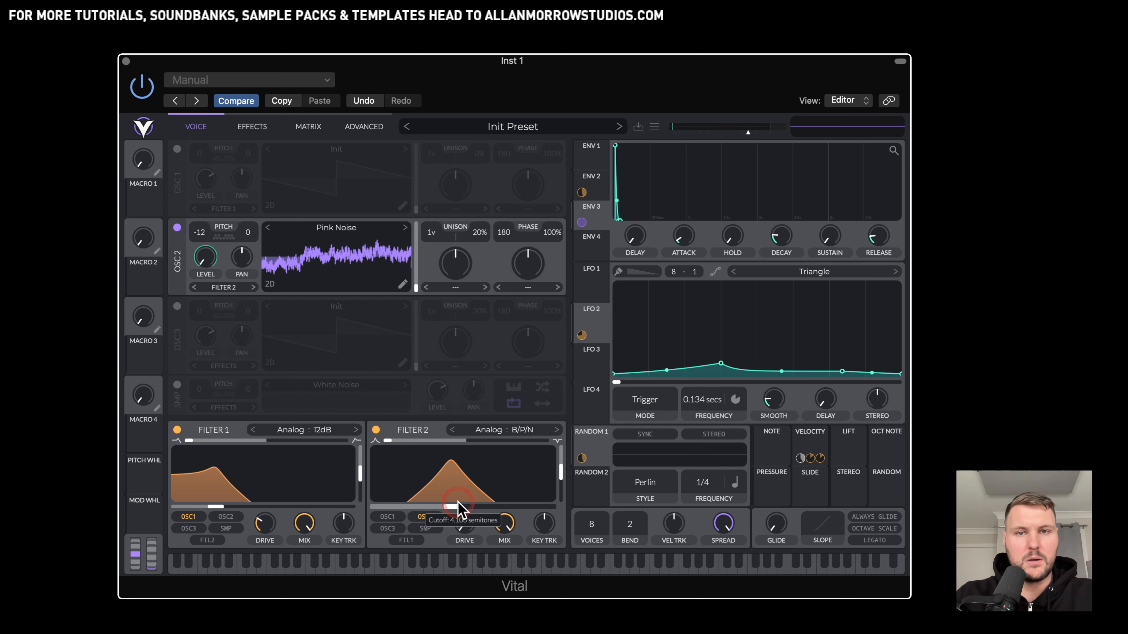
pyautogui.moveTo(459, 503); pyautogui.dragTo(460, 514)
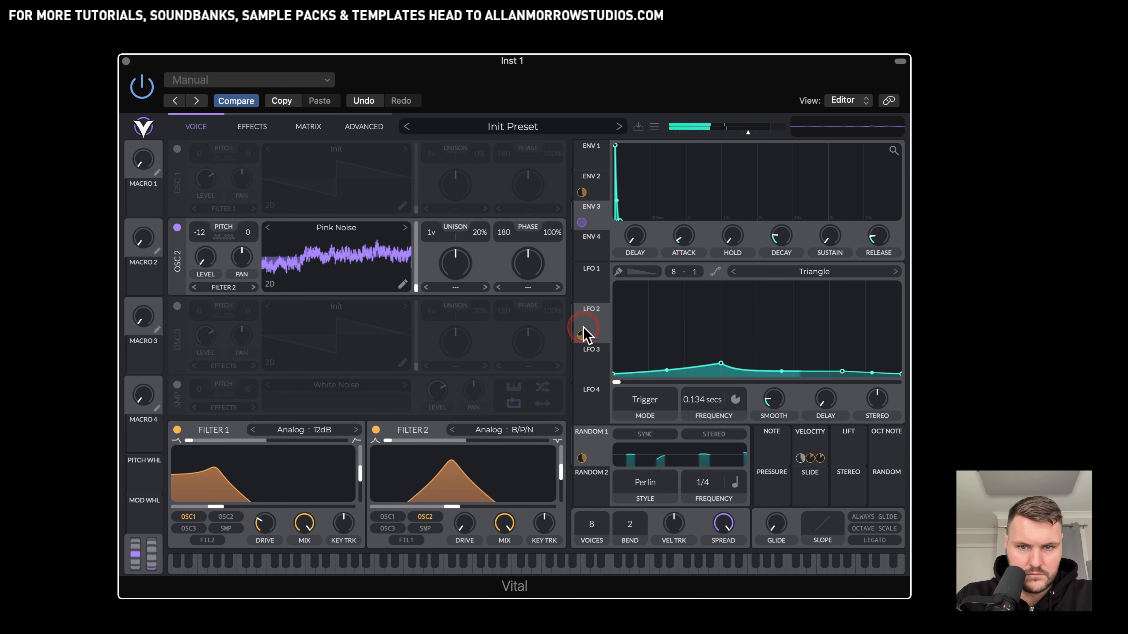
pyautogui.click(203, 250)
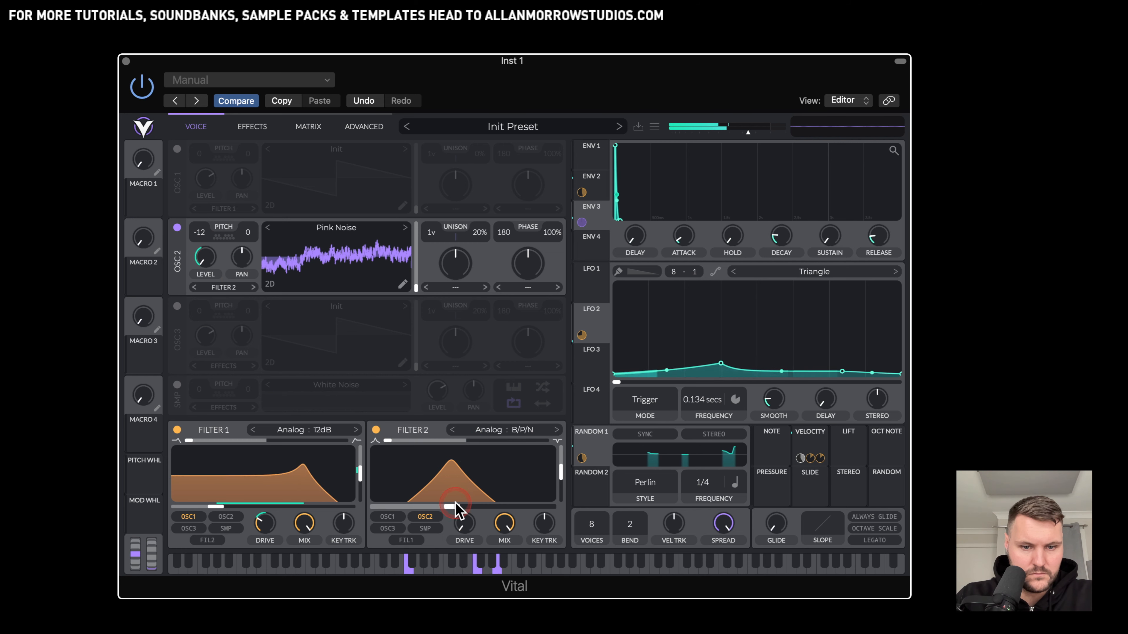
pyautogui.moveTo(454, 506); pyautogui.dragTo(464, 507)
pyautogui.click(177, 149)
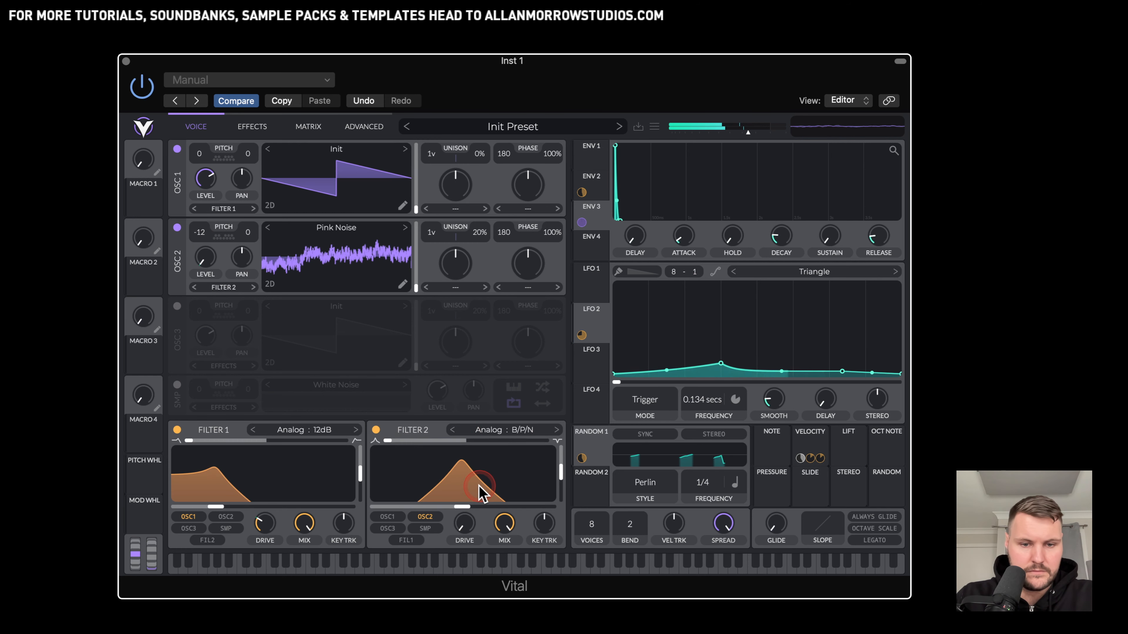
pyautogui.moveTo(466, 516)
pyautogui.mouseDown()
pyautogui.moveTo(497, 516)
pyautogui.moveTo(460, 503)
pyautogui.mouseUp()
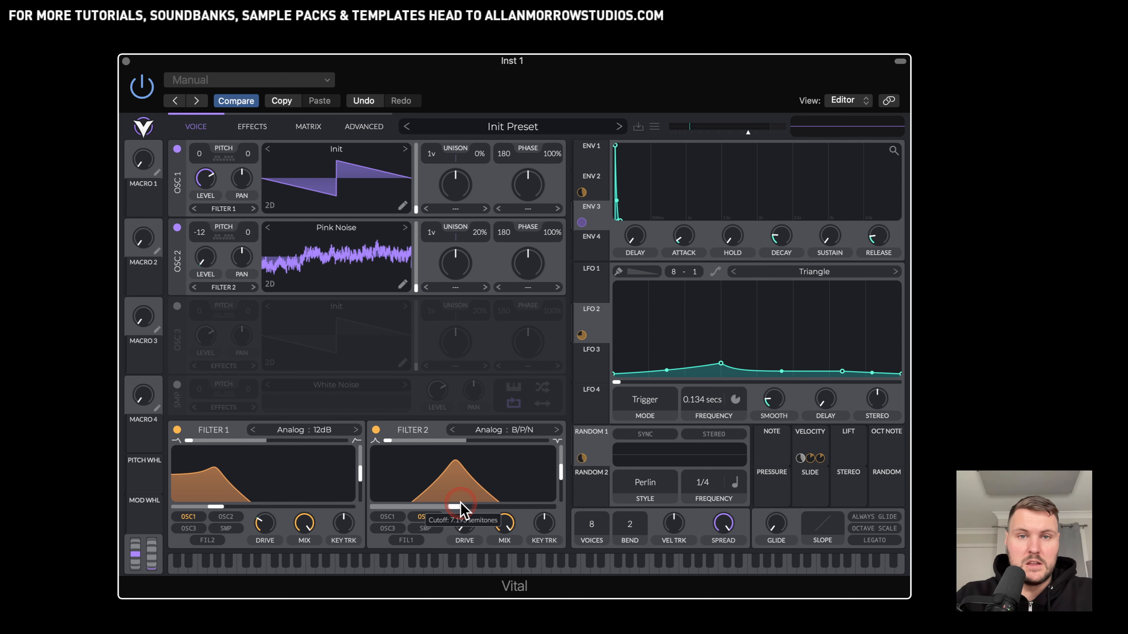